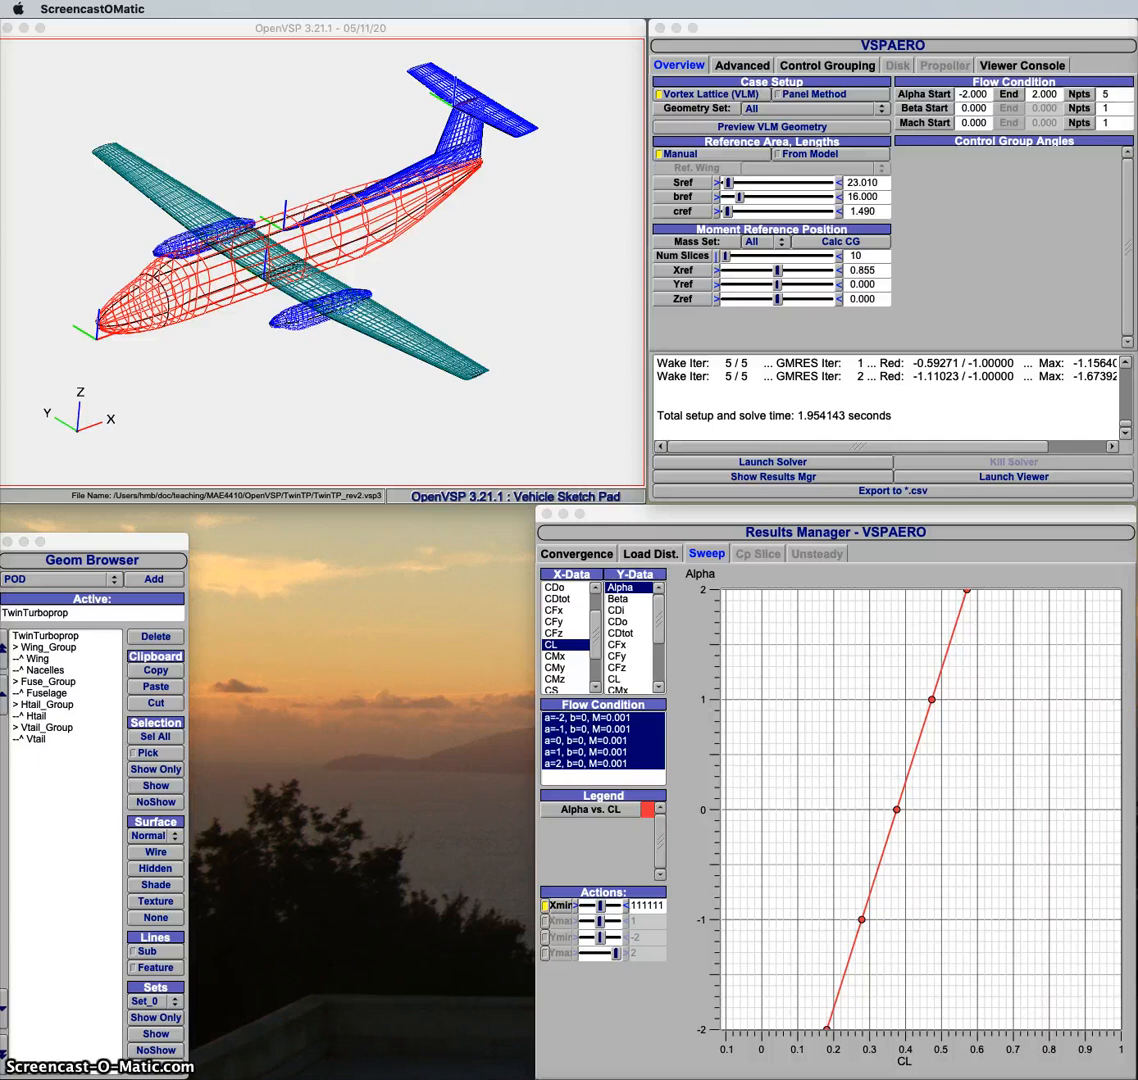
Step: Bring up the LaTeXiT window to review the CL, CMy and alpha targets, and move it out of the way
{"action": "left_click_drag", "start_coordinate": [1137, 48], "coordinate": [414, 224]}
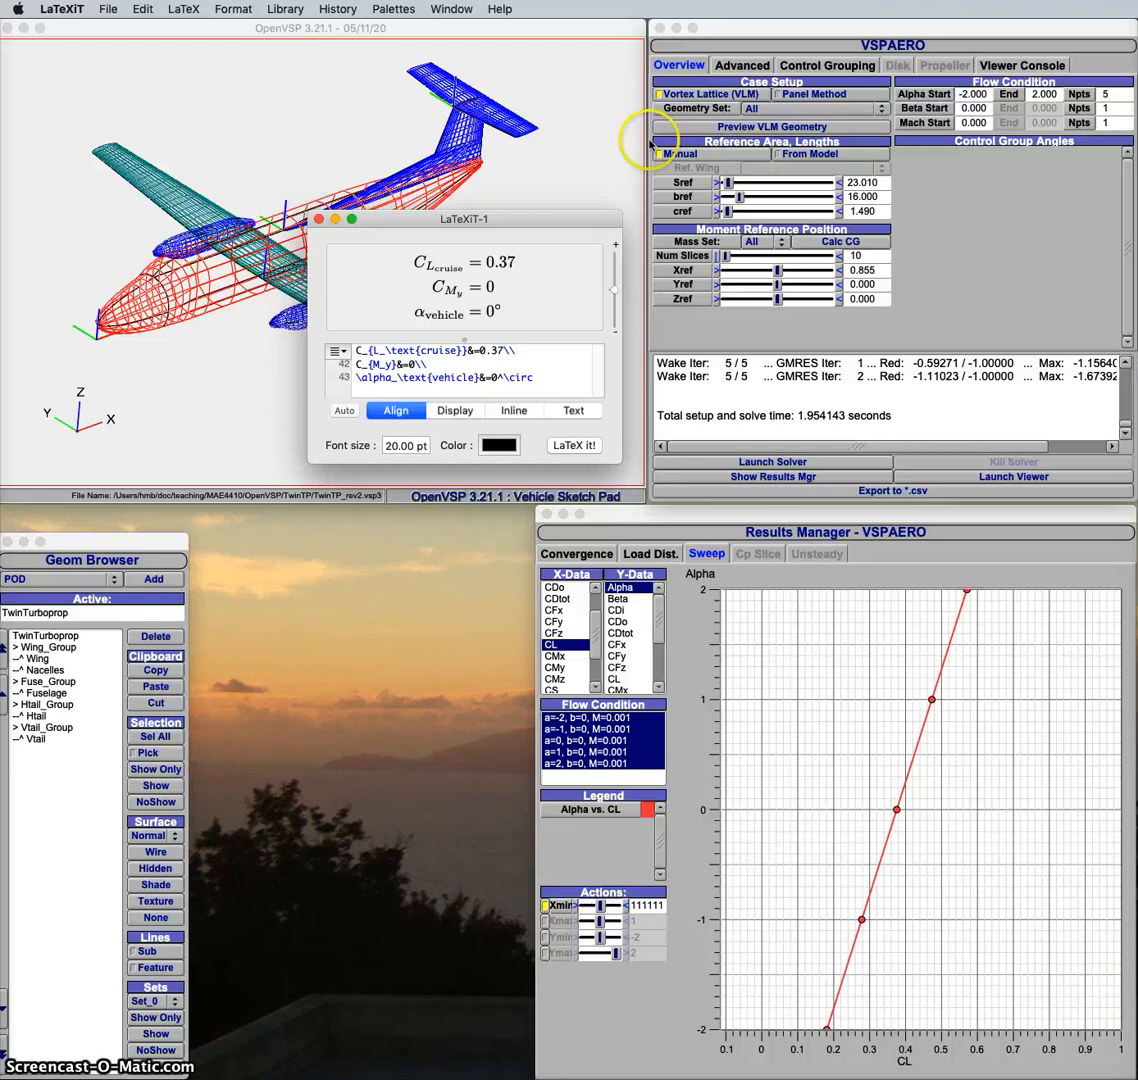
{"action": "left_click_drag", "start_coordinate": [570, 217], "coordinate": [1137, 141]}
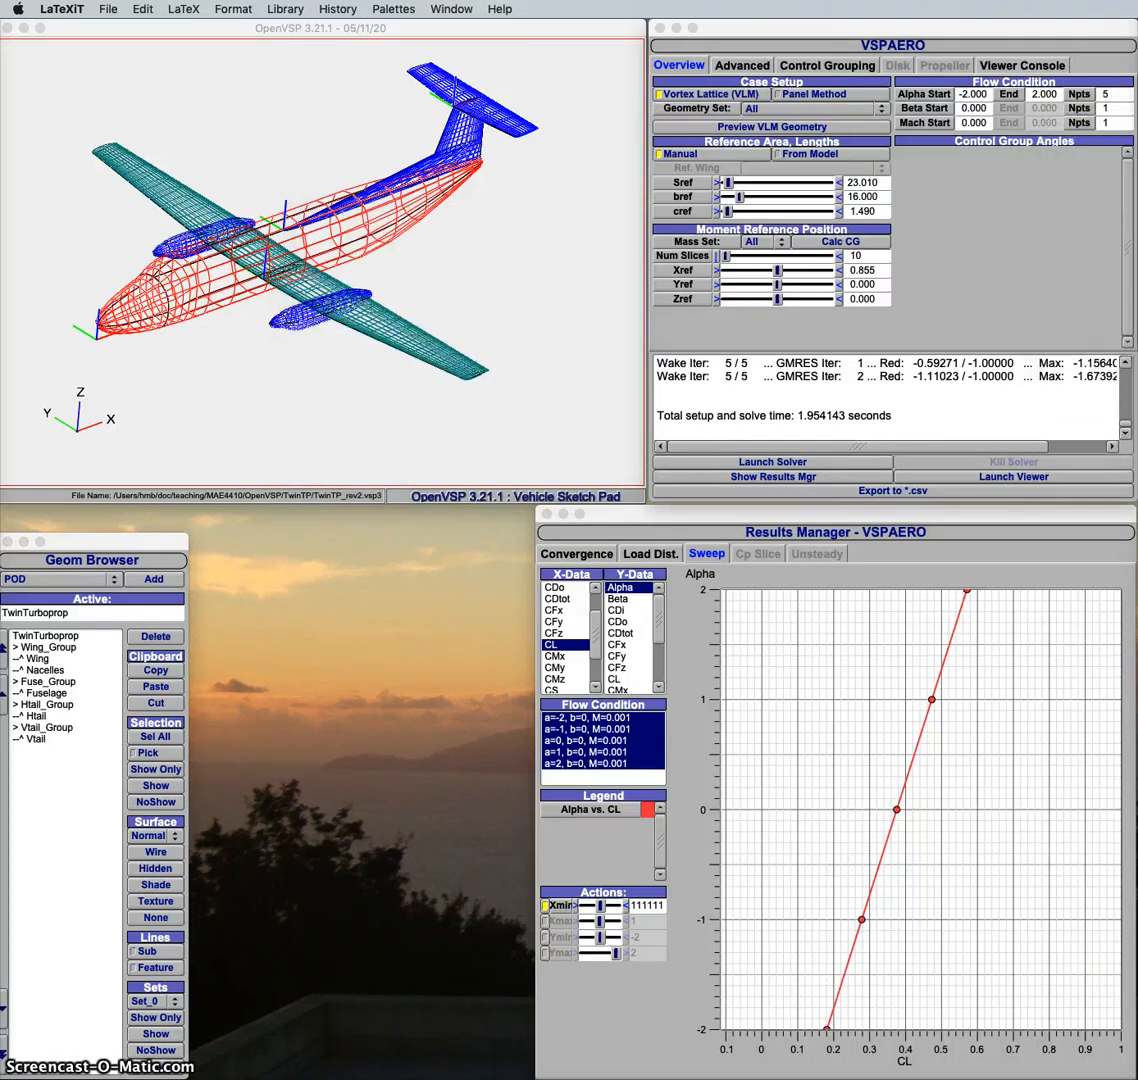
{"action": "left_click", "coordinate": [872, 271]}
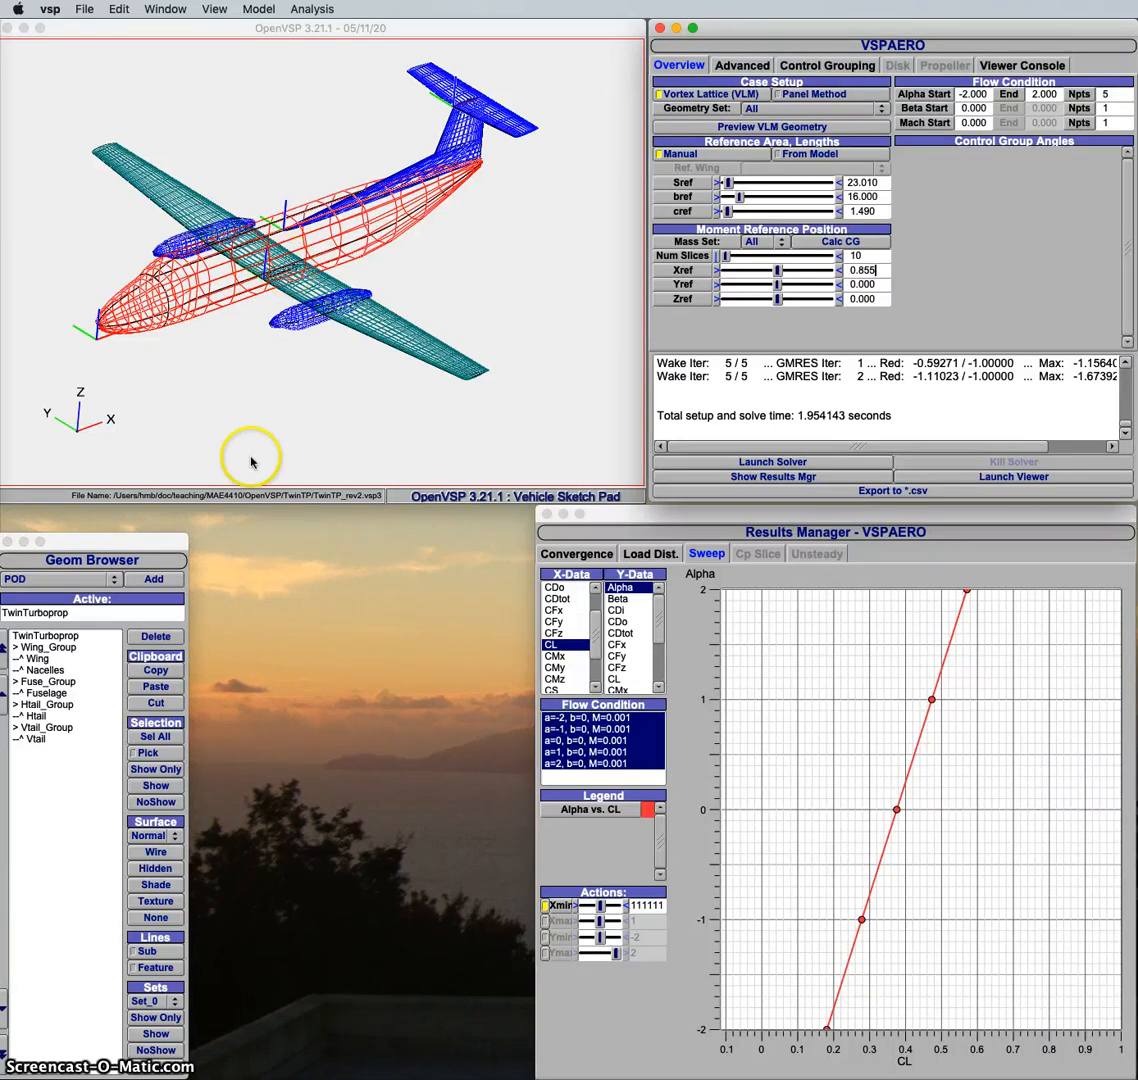
Step: Try relative Y rotations of 45 and 20 on the Wing component, and return the rotation to 0
{"action": "left_click", "coordinate": [38, 660]}
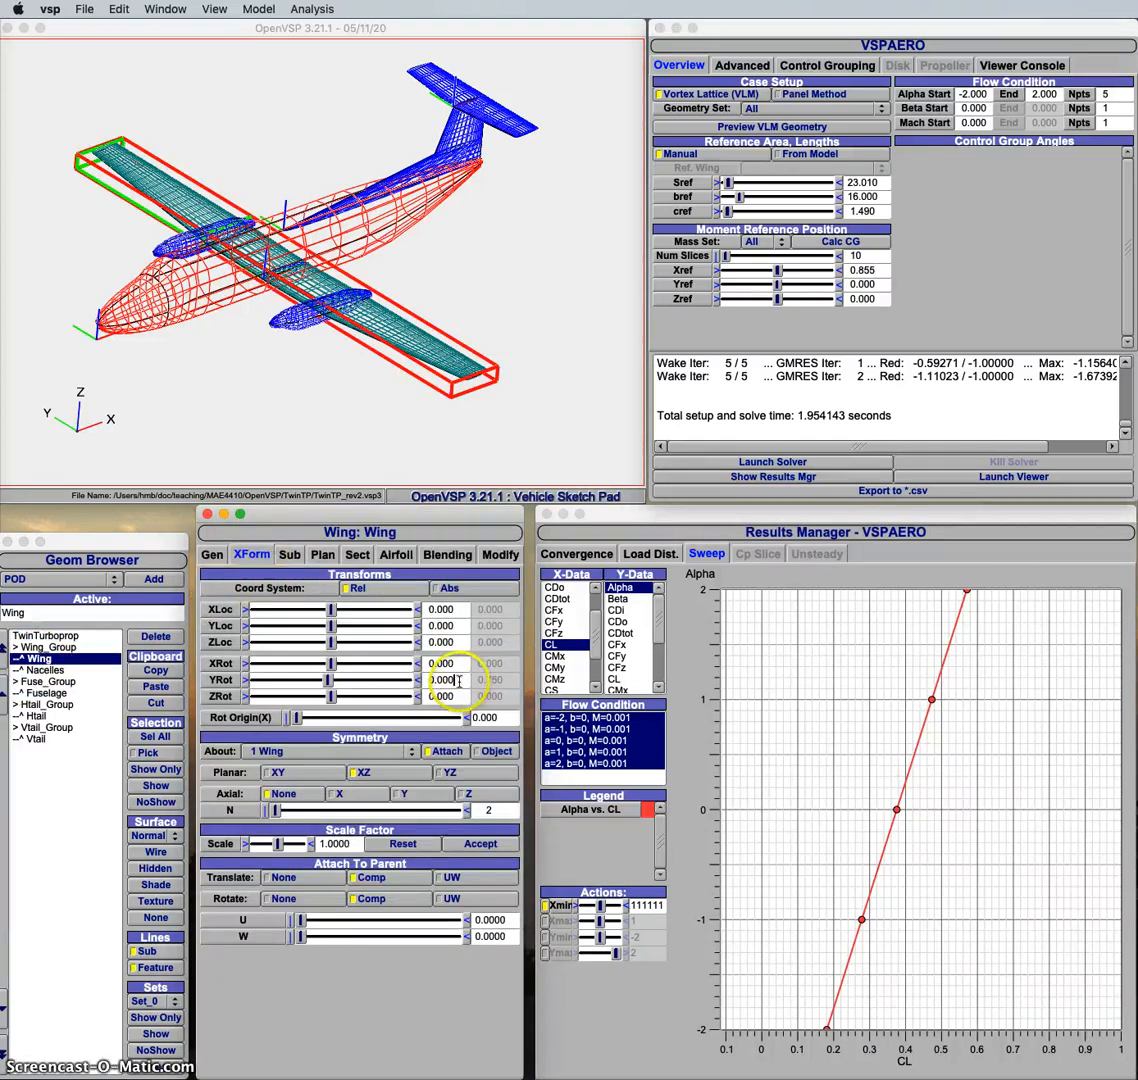
{"action": "left_click_drag", "start_coordinate": [467, 680], "coordinate": [415, 680]}
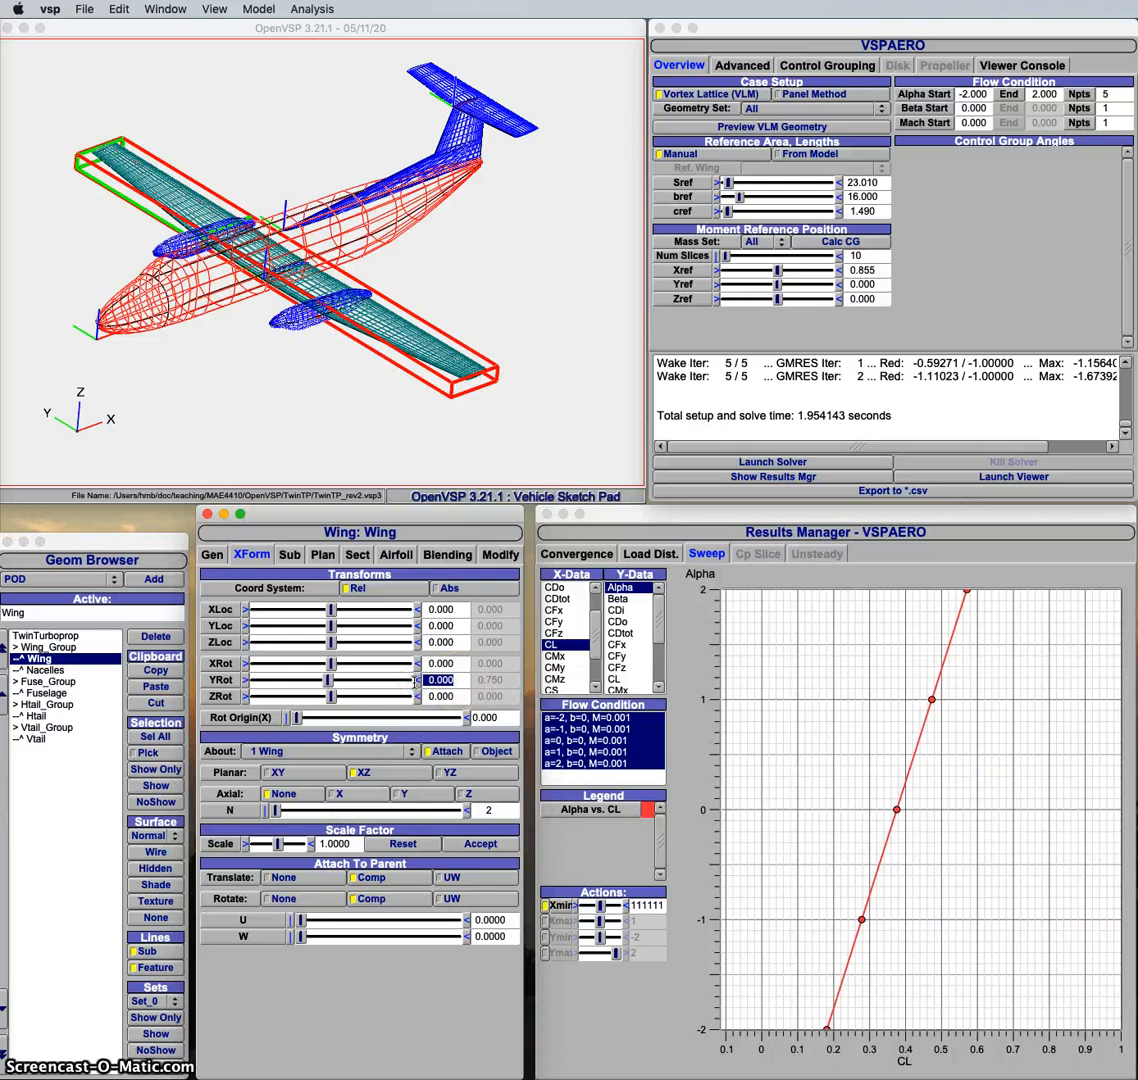
{"action": "type", "text": "45"}
{"action": "key", "text": "Return"}
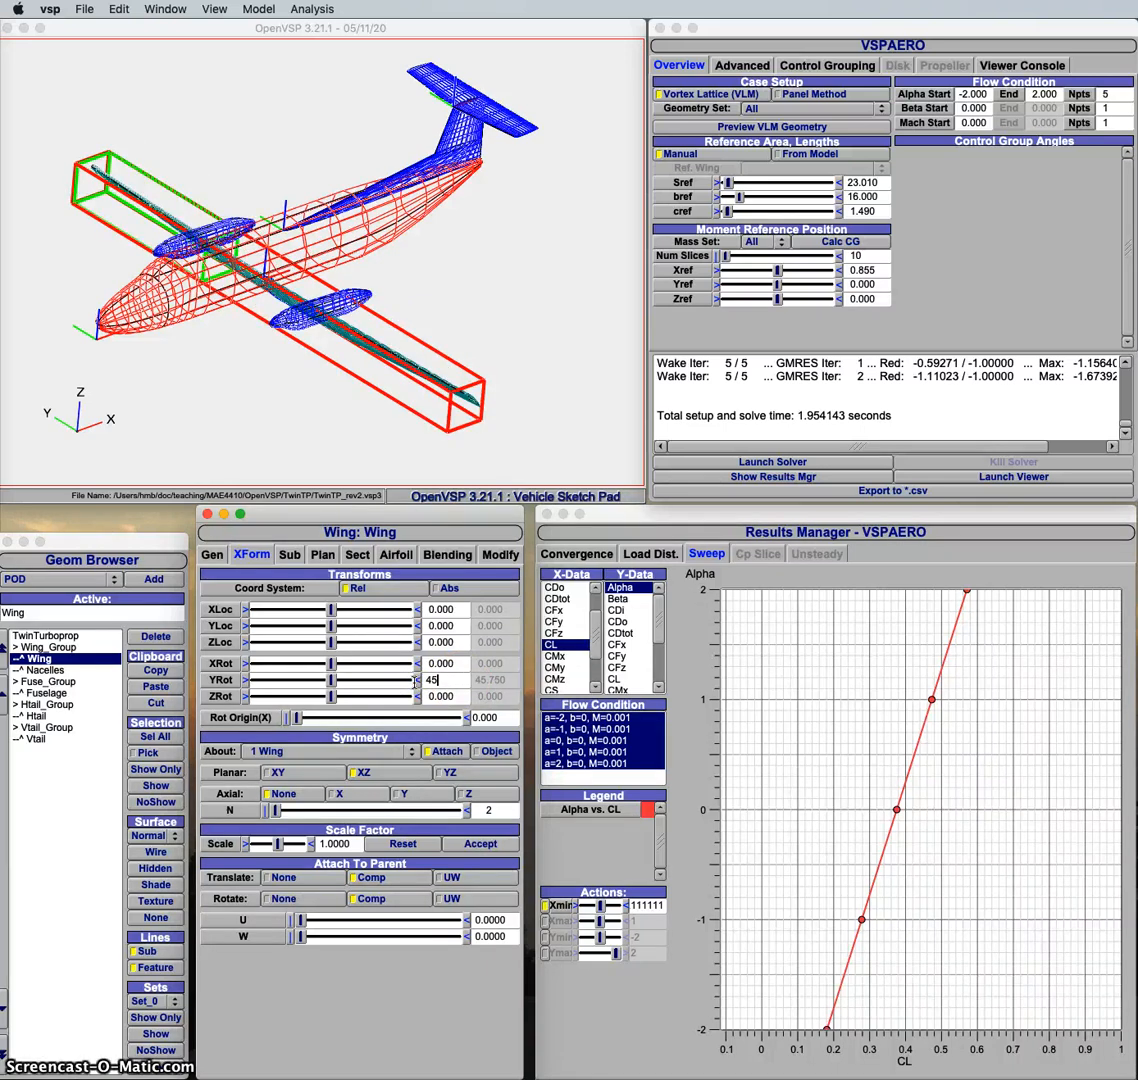
{"action": "key", "text": "Return"}
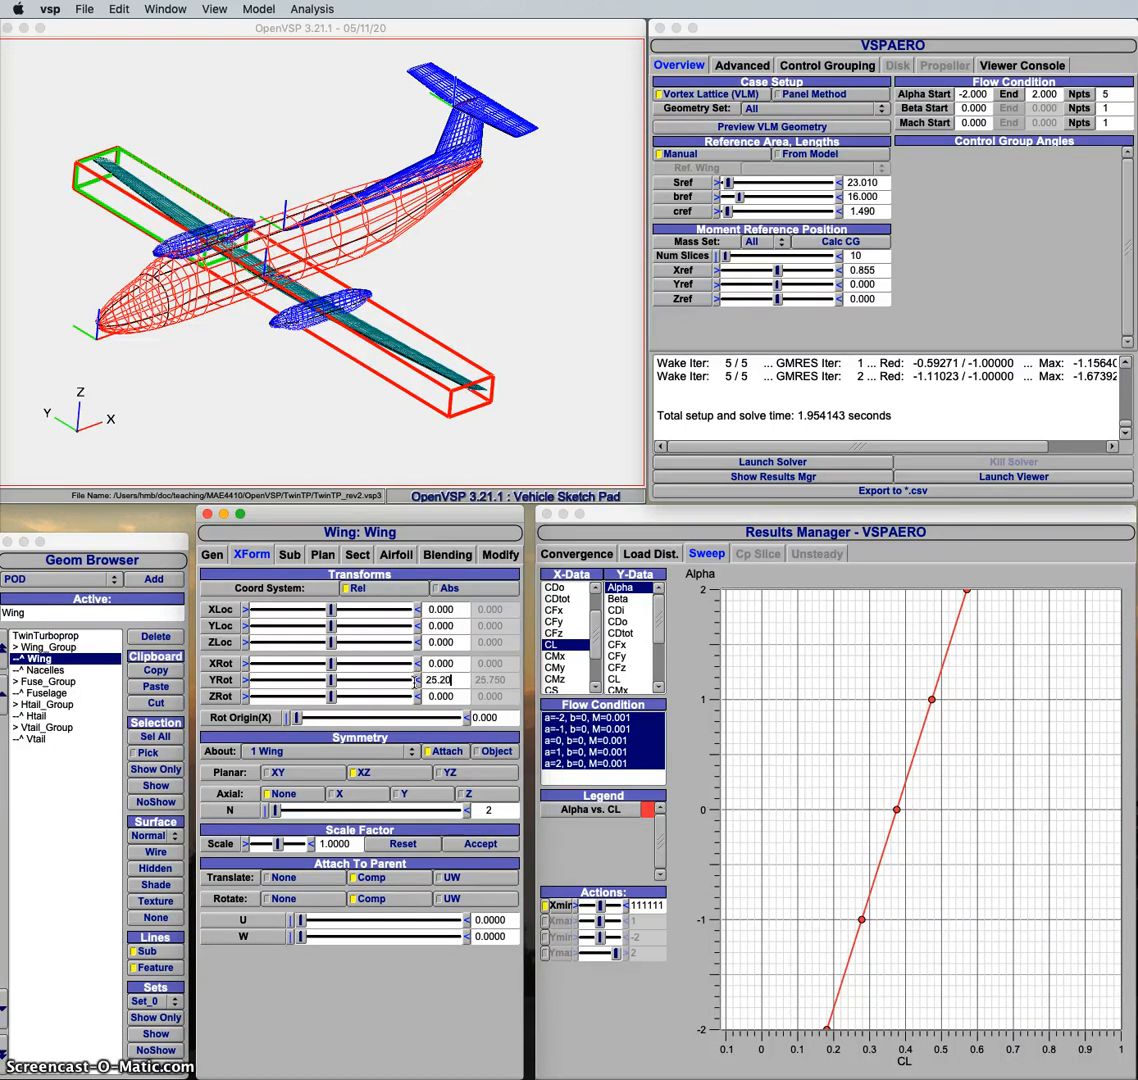
{"action": "type", "text": "0"}
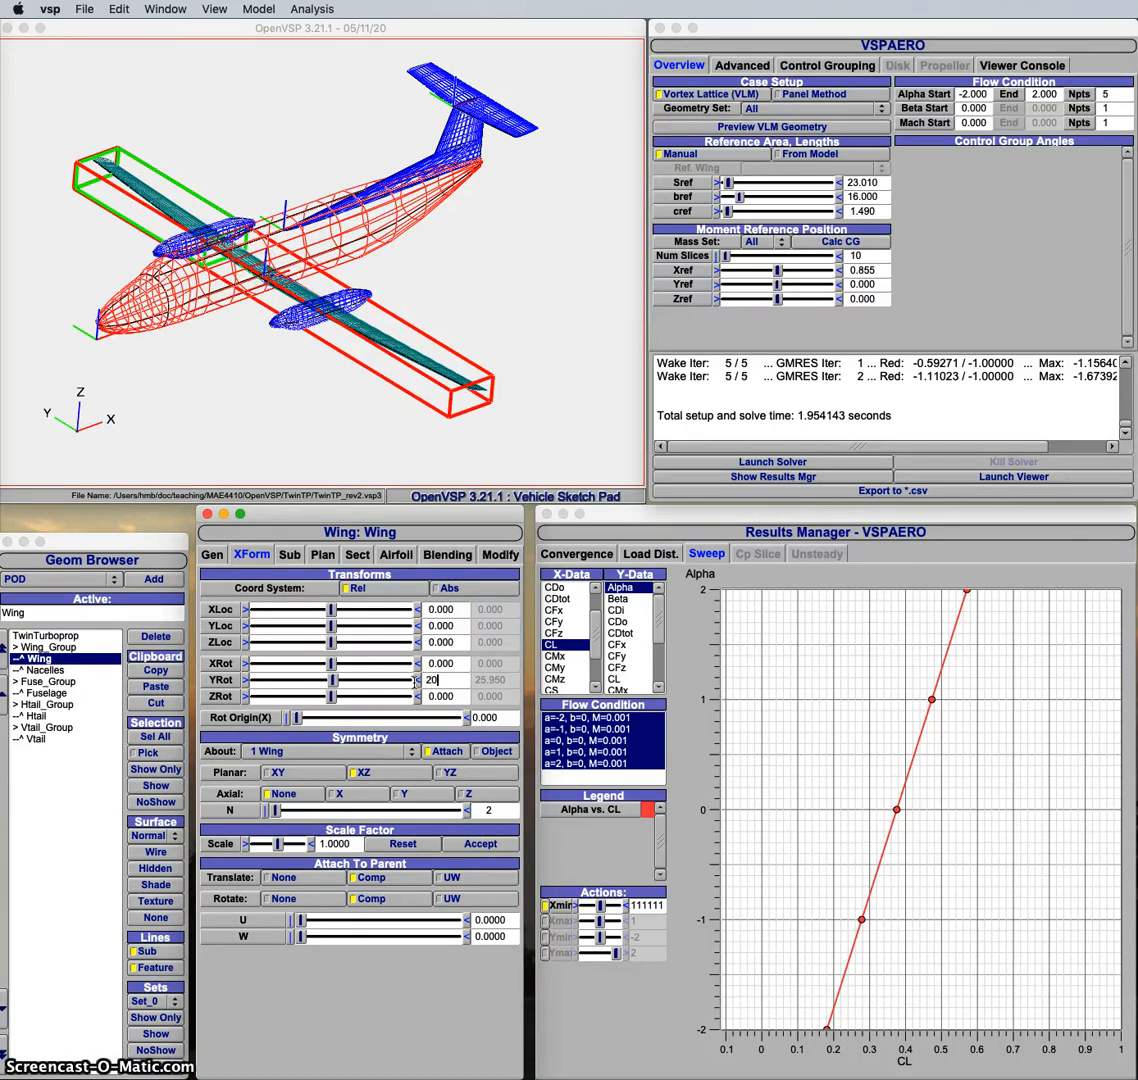
{"action": "key", "text": "Return"}
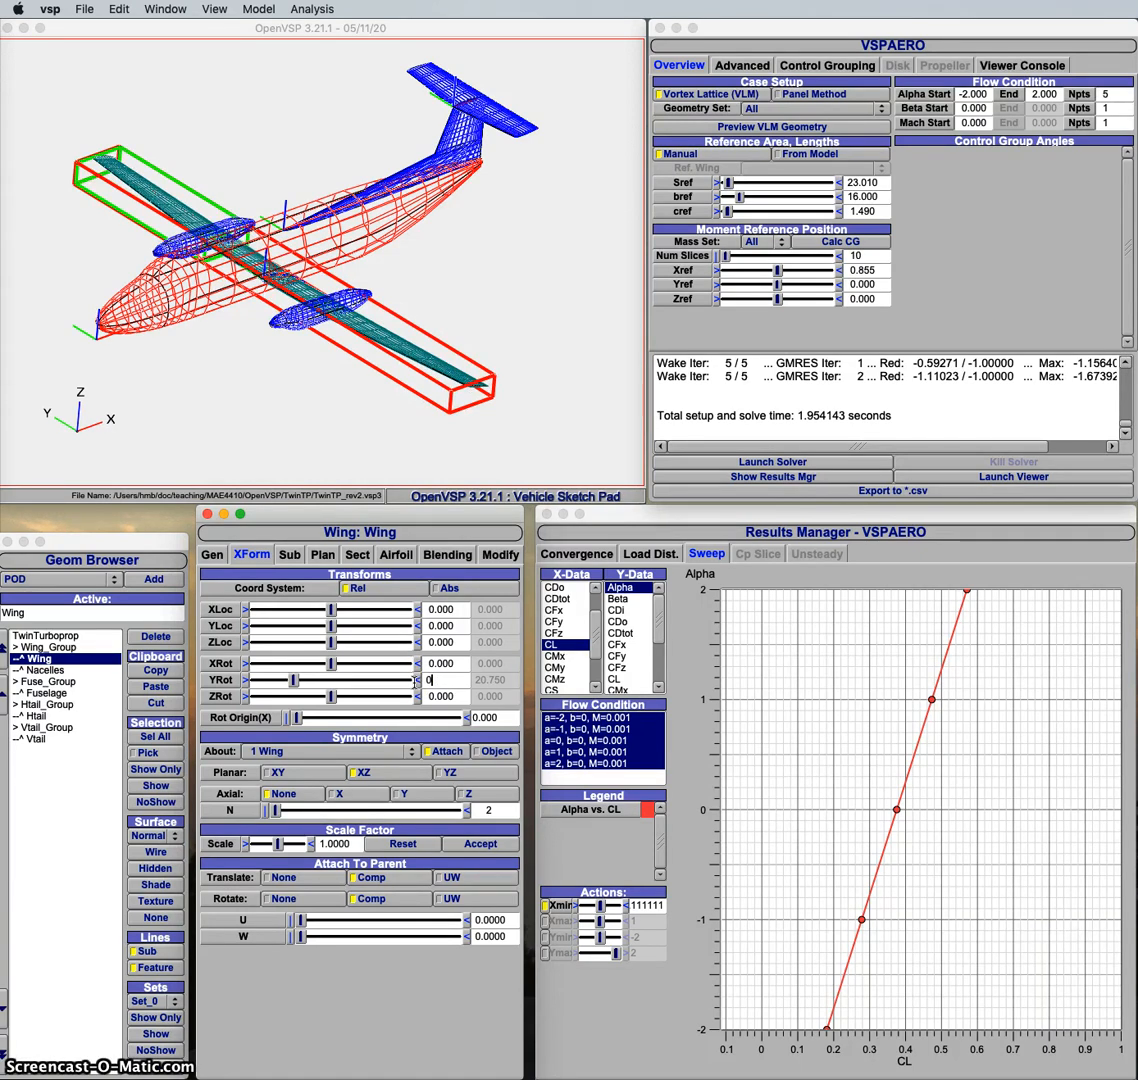
{"action": "key", "text": "Return"}
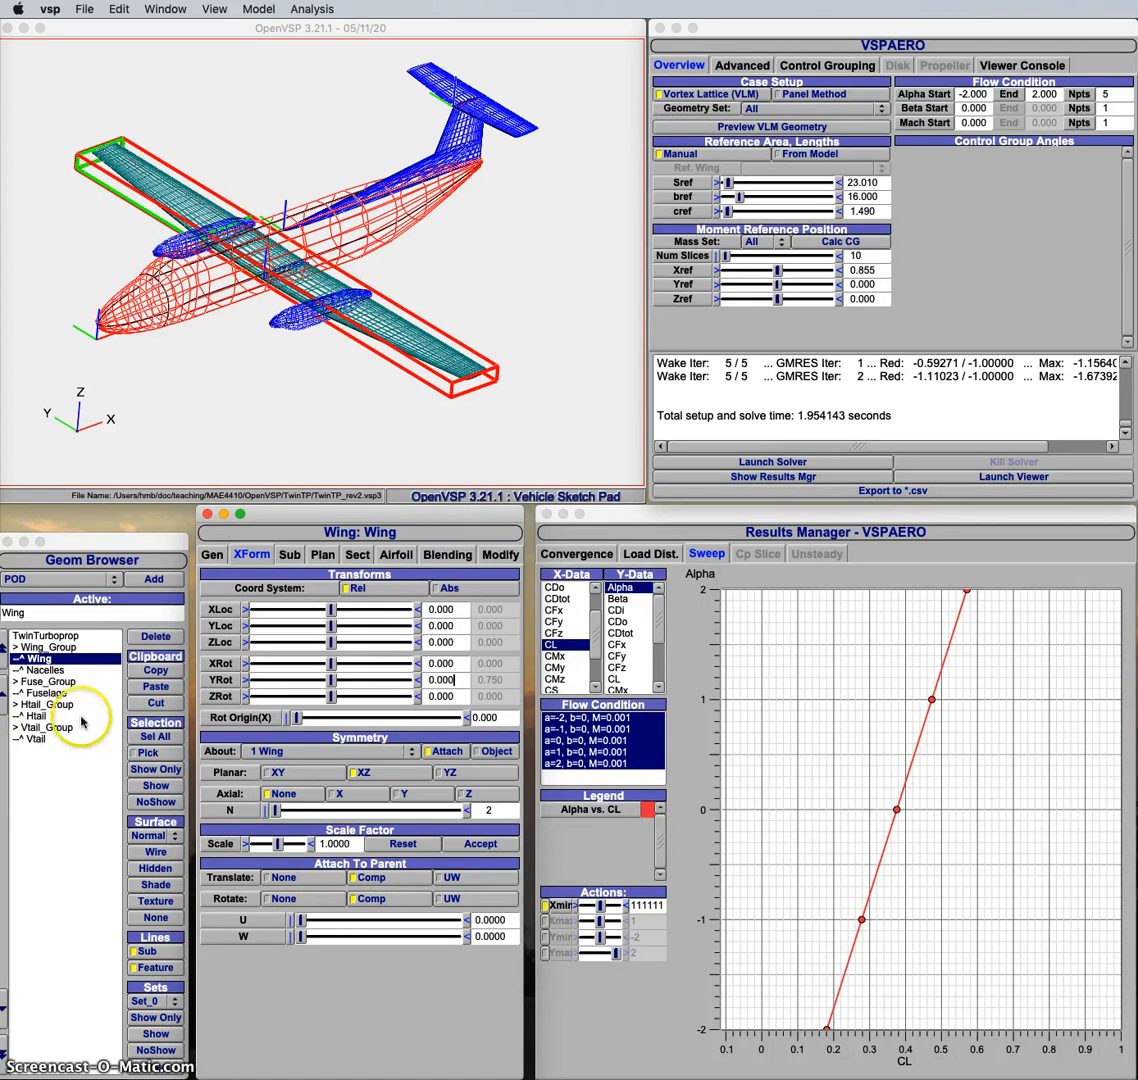
Step: Inspect the Htail component's transforms and the advanced VSPAERO case settings
{"action": "left_click", "coordinate": [38, 716]}
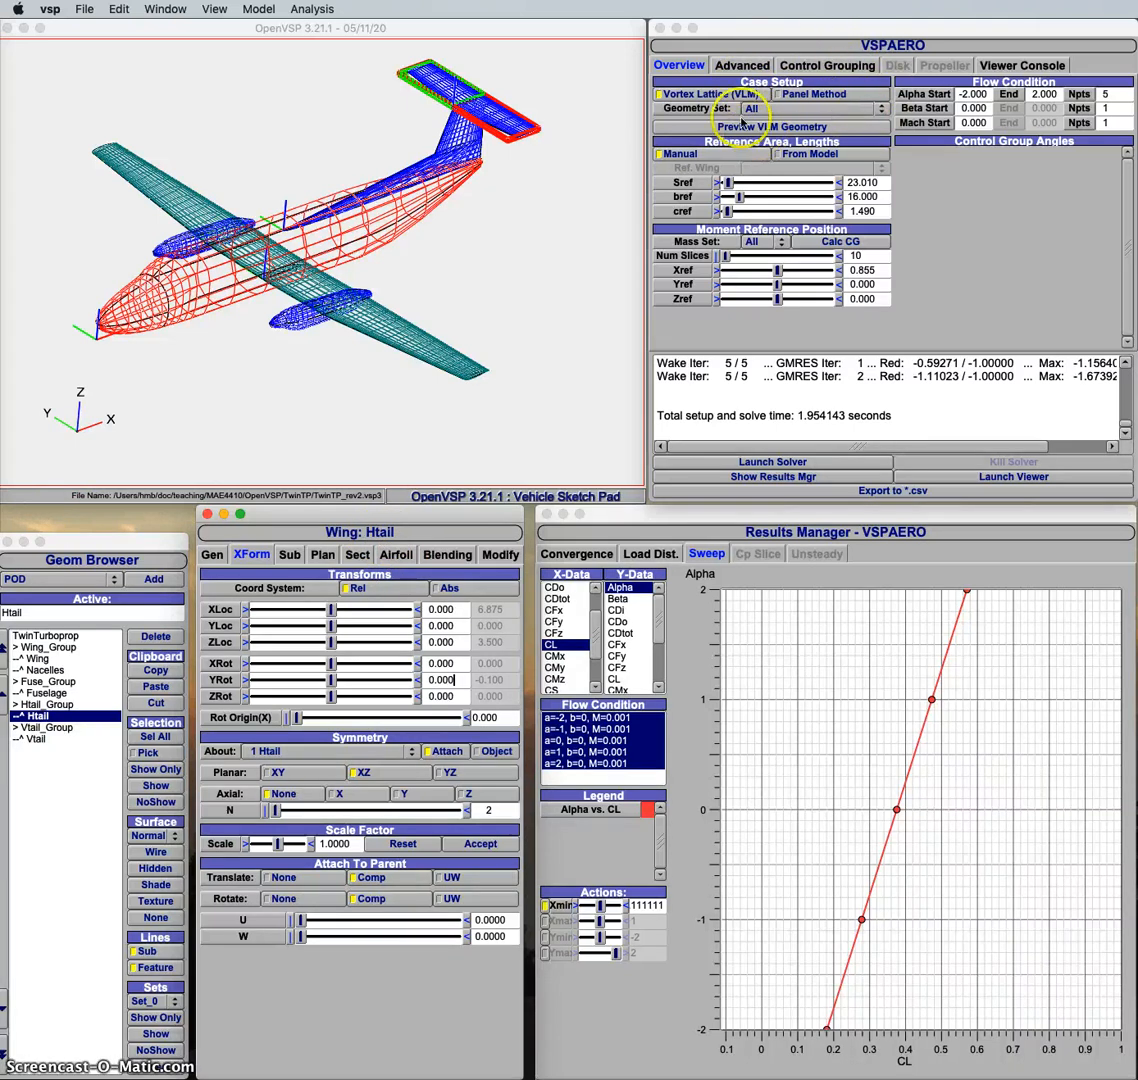
{"action": "left_click", "coordinate": [738, 66]}
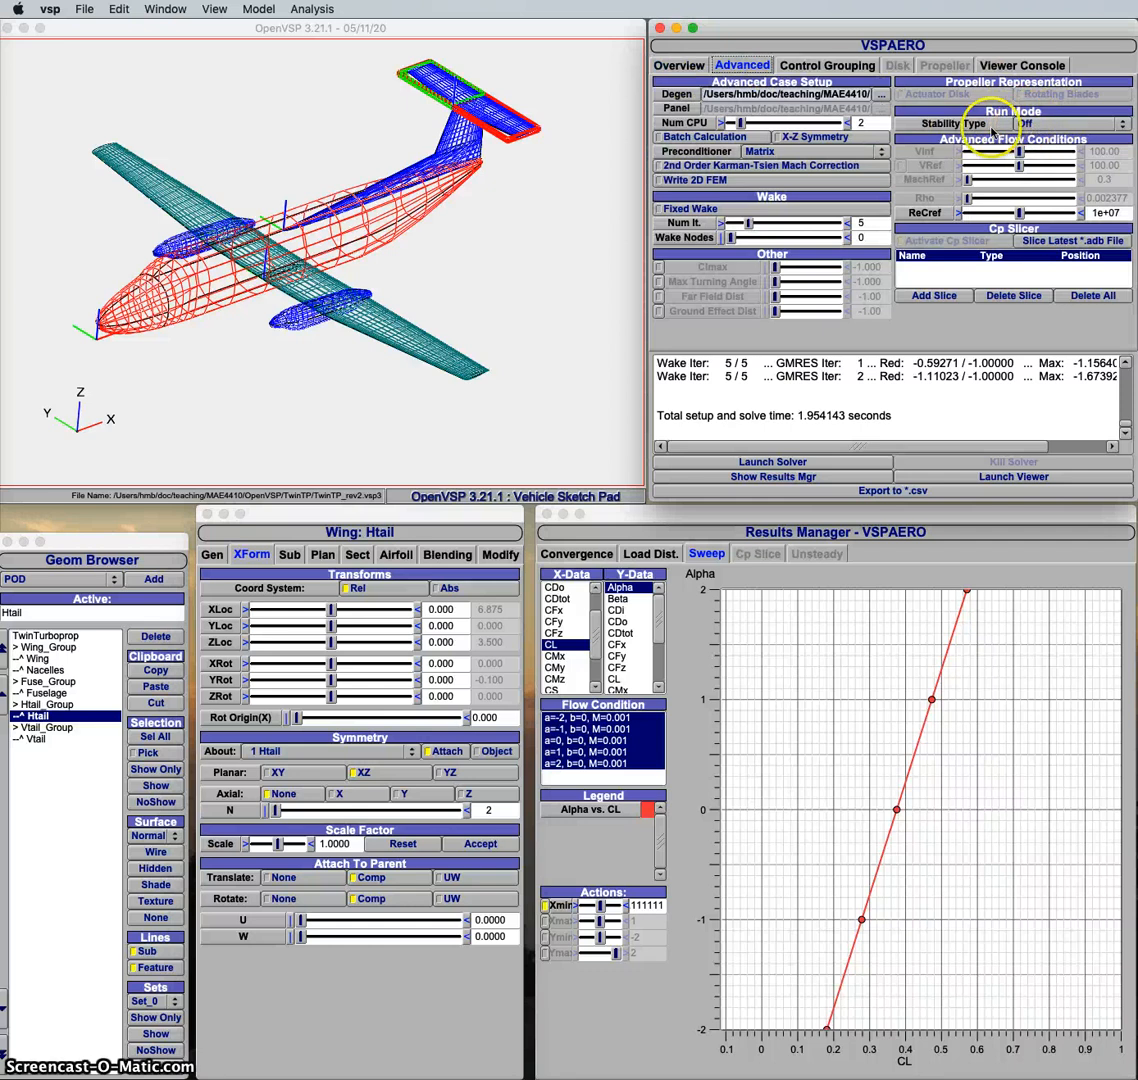
{"action": "left_click", "coordinate": [675, 65]}
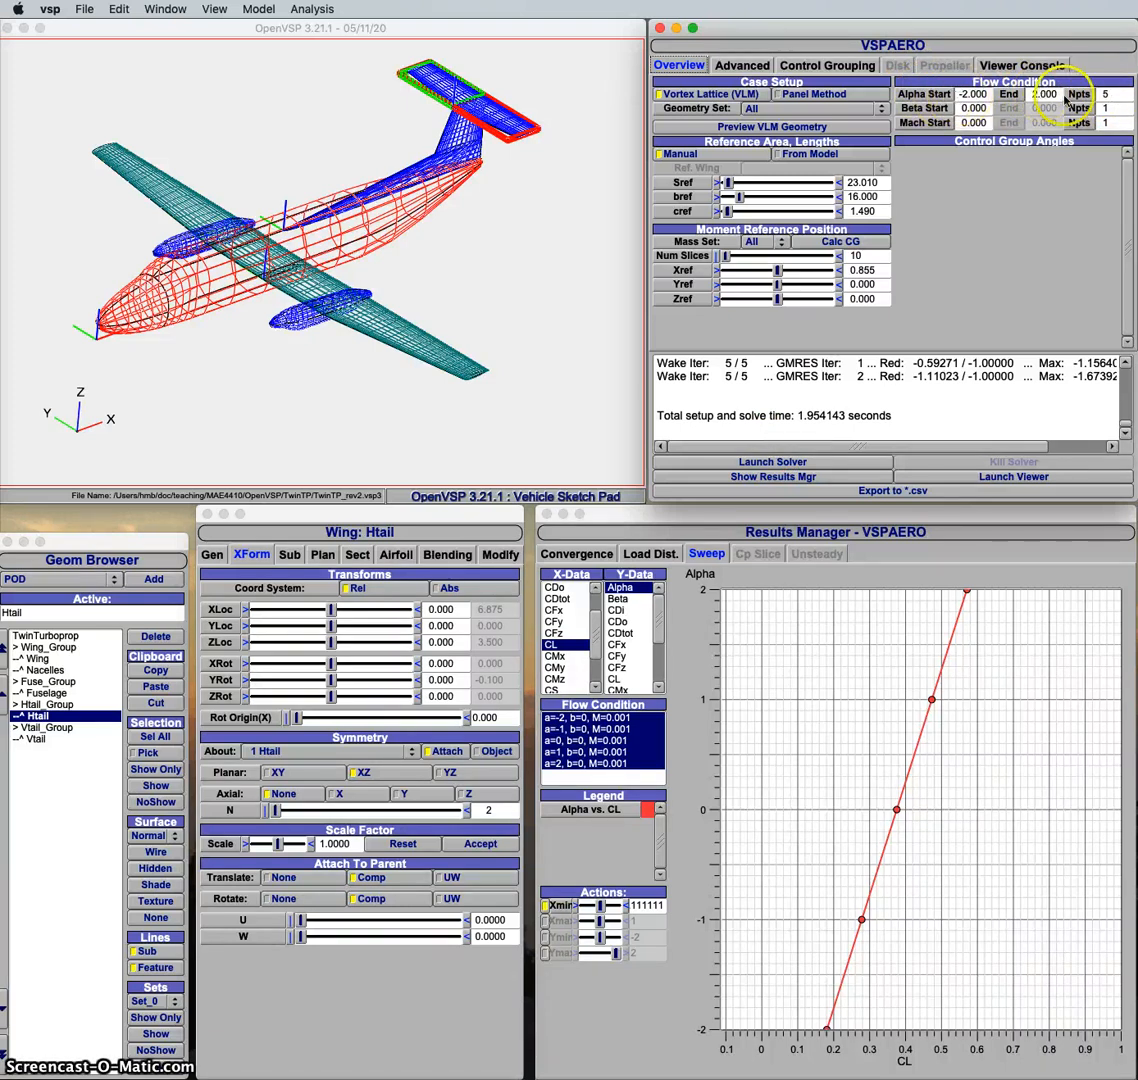
Step: Run the VSPAERO solver and plot Alpha against CL for the sweep results
{"action": "left_click", "coordinate": [740, 465]}
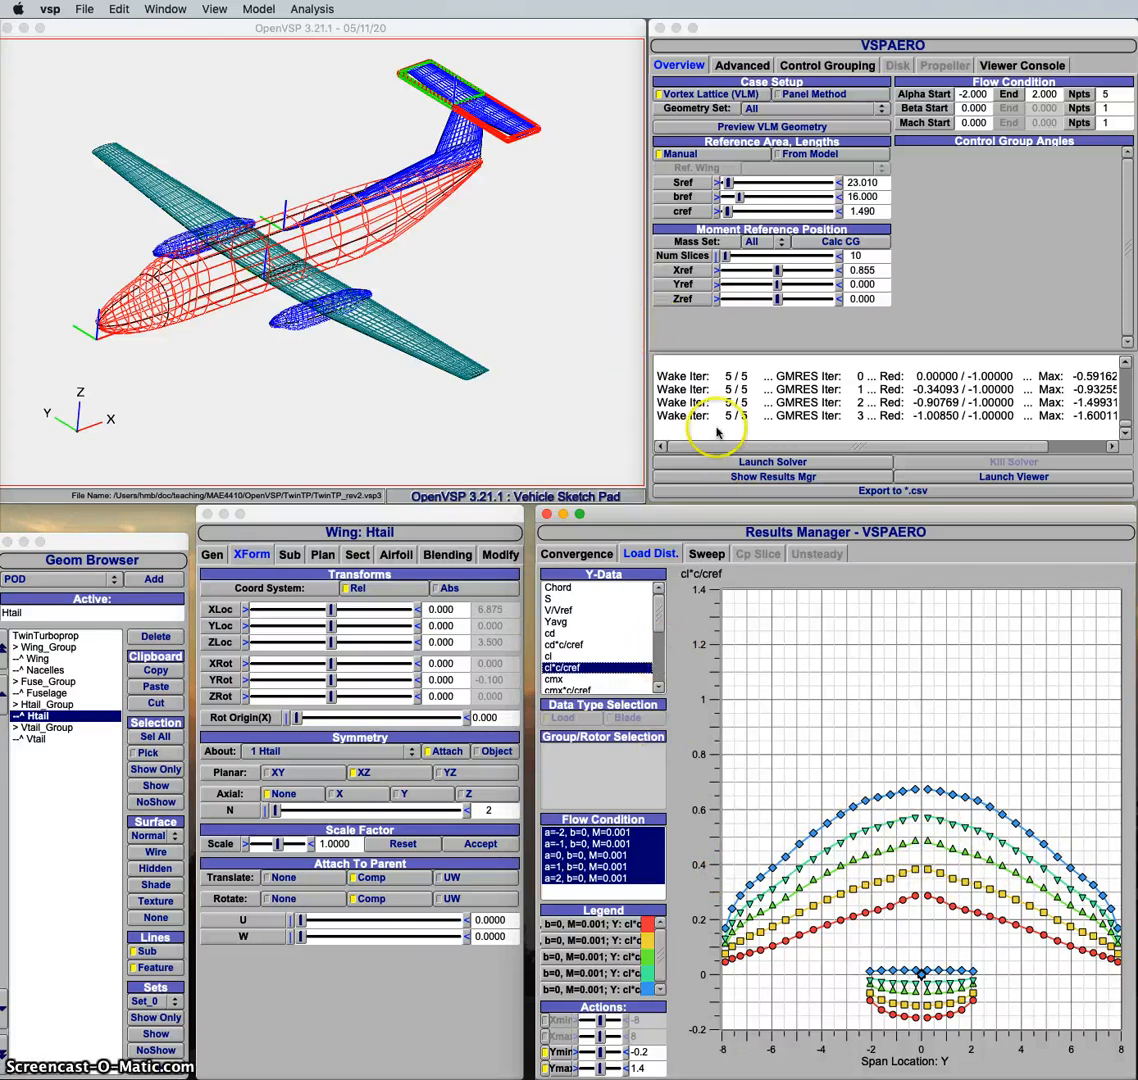
{"action": "left_click", "coordinate": [706, 554]}
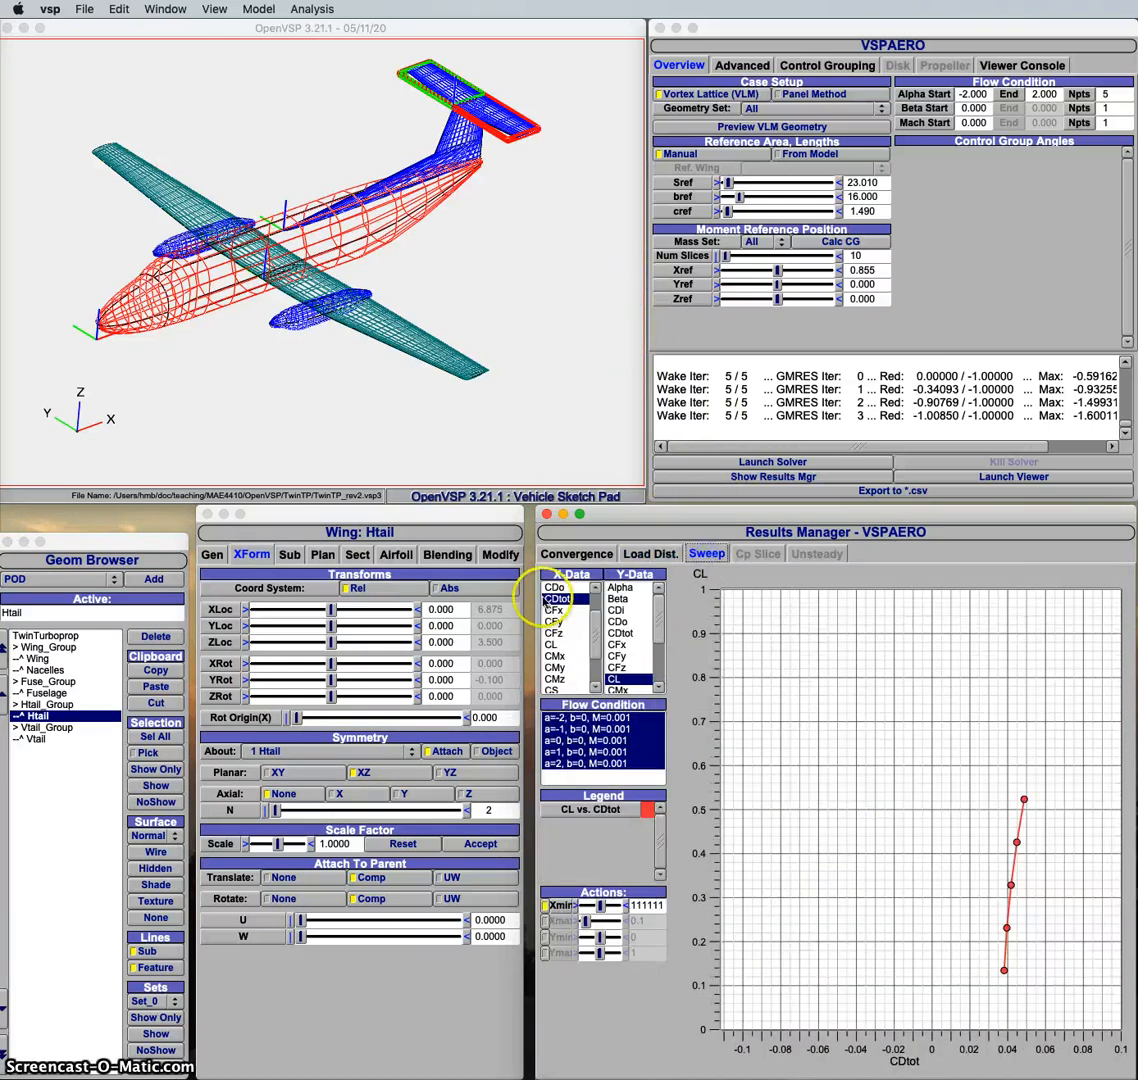
{"action": "left_click", "coordinate": [551, 644]}
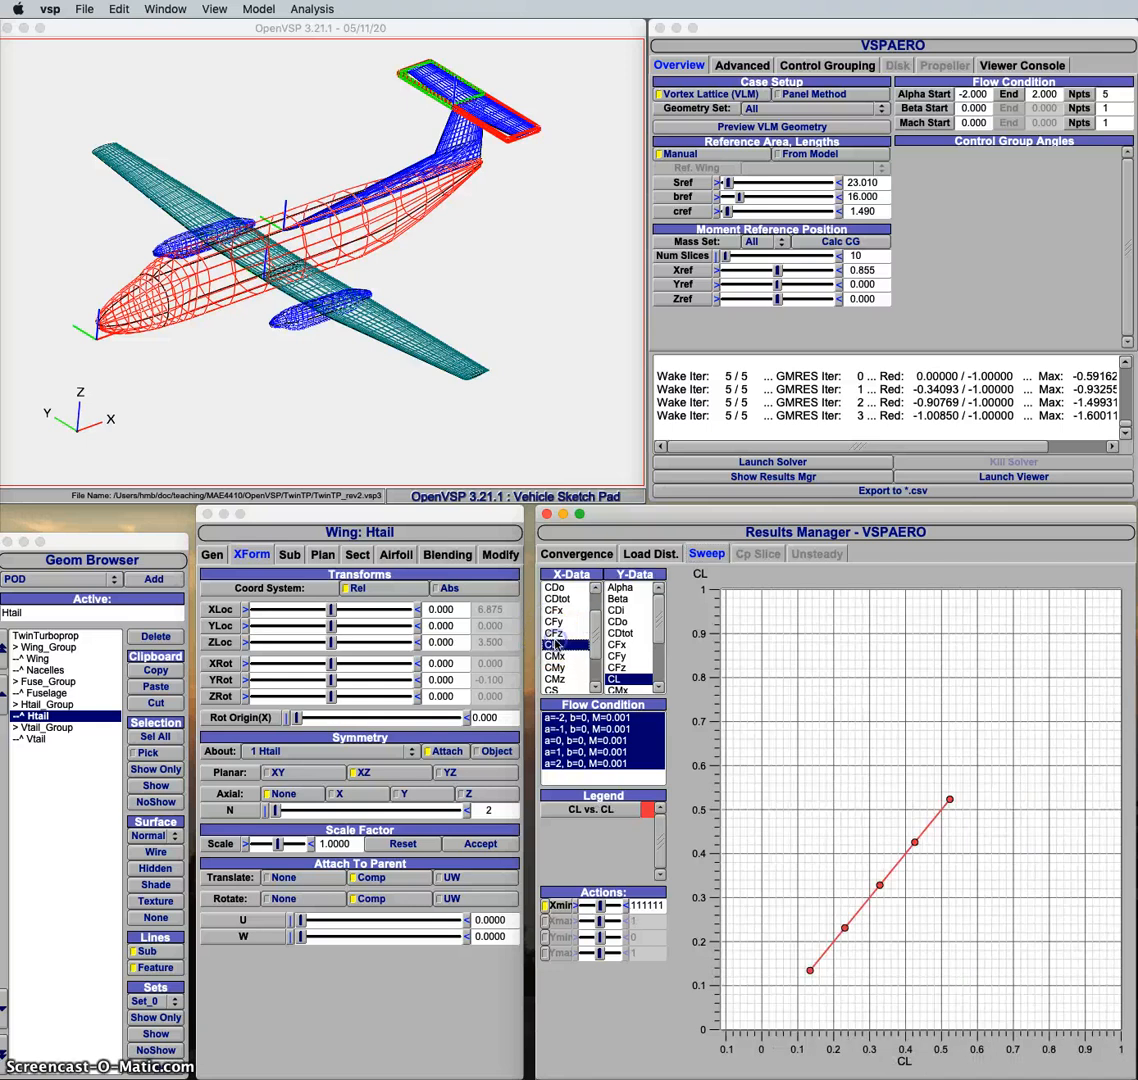
{"action": "left_click", "coordinate": [618, 588]}
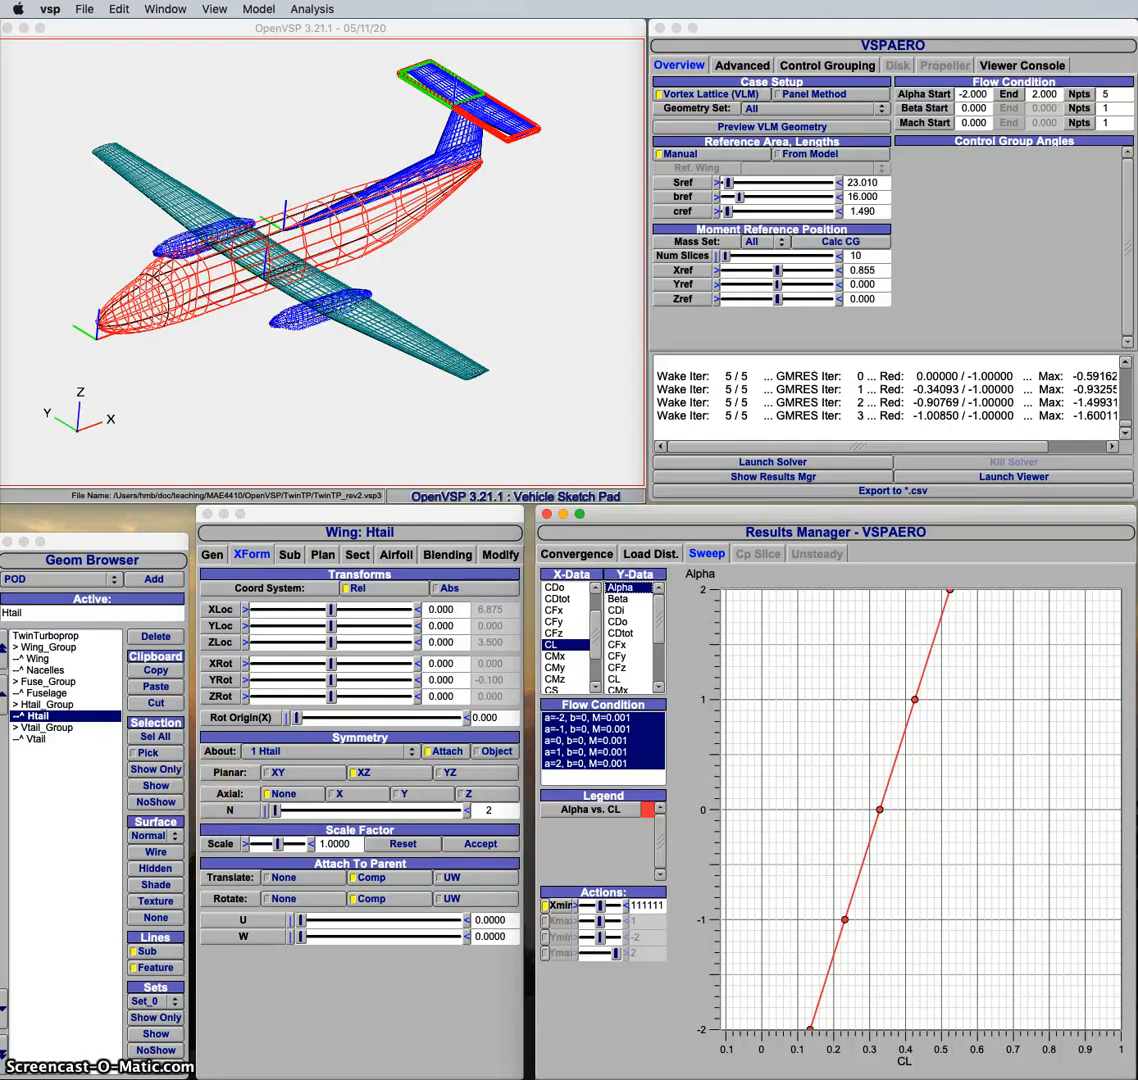
Step: Set the Wing component's relative Y rotation to 0.5 and rerun the VSPAERO solver
{"action": "left_click", "coordinate": [39, 659]}
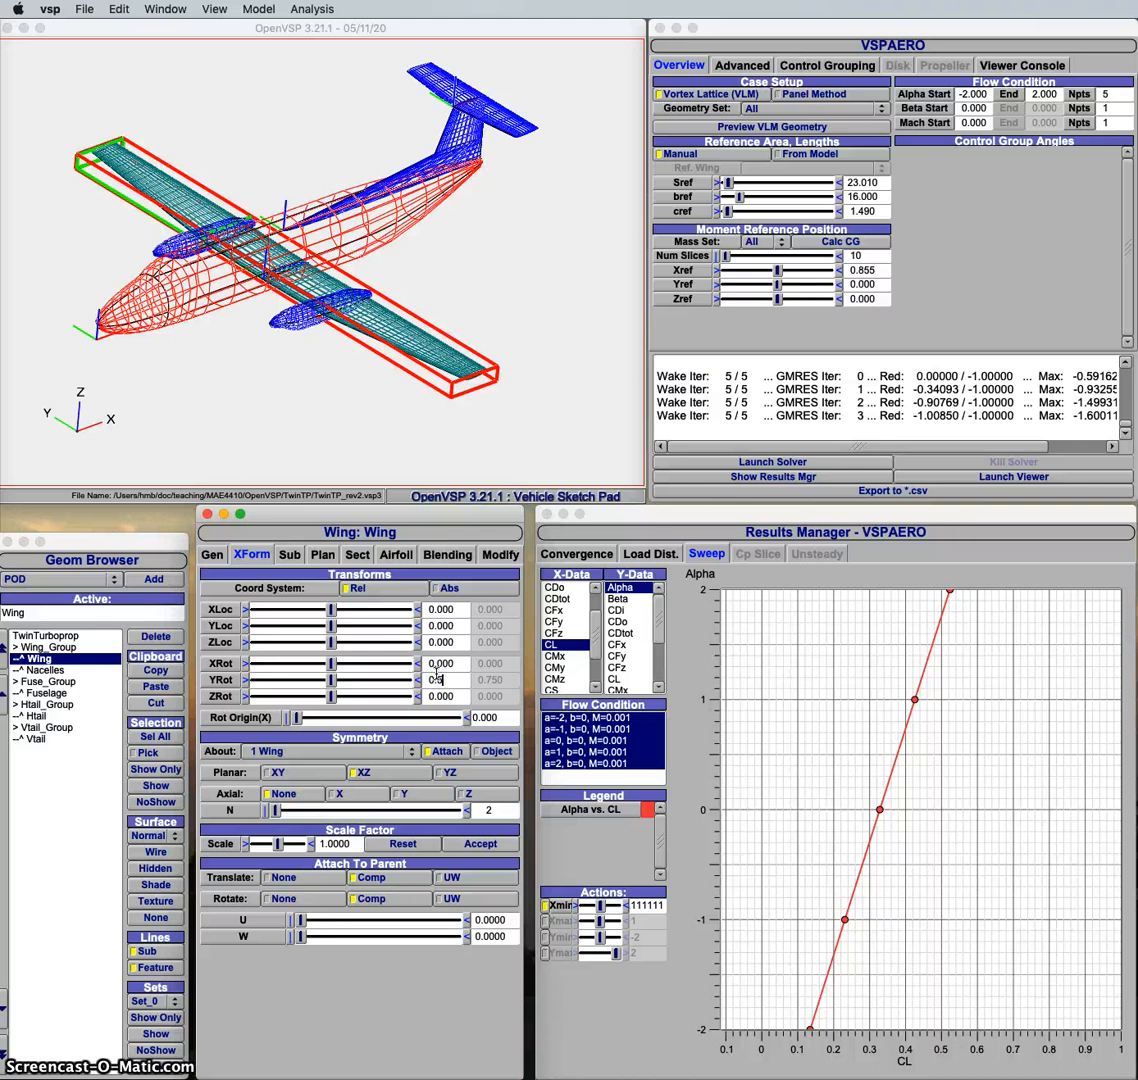
{"action": "key", "text": "Return"}
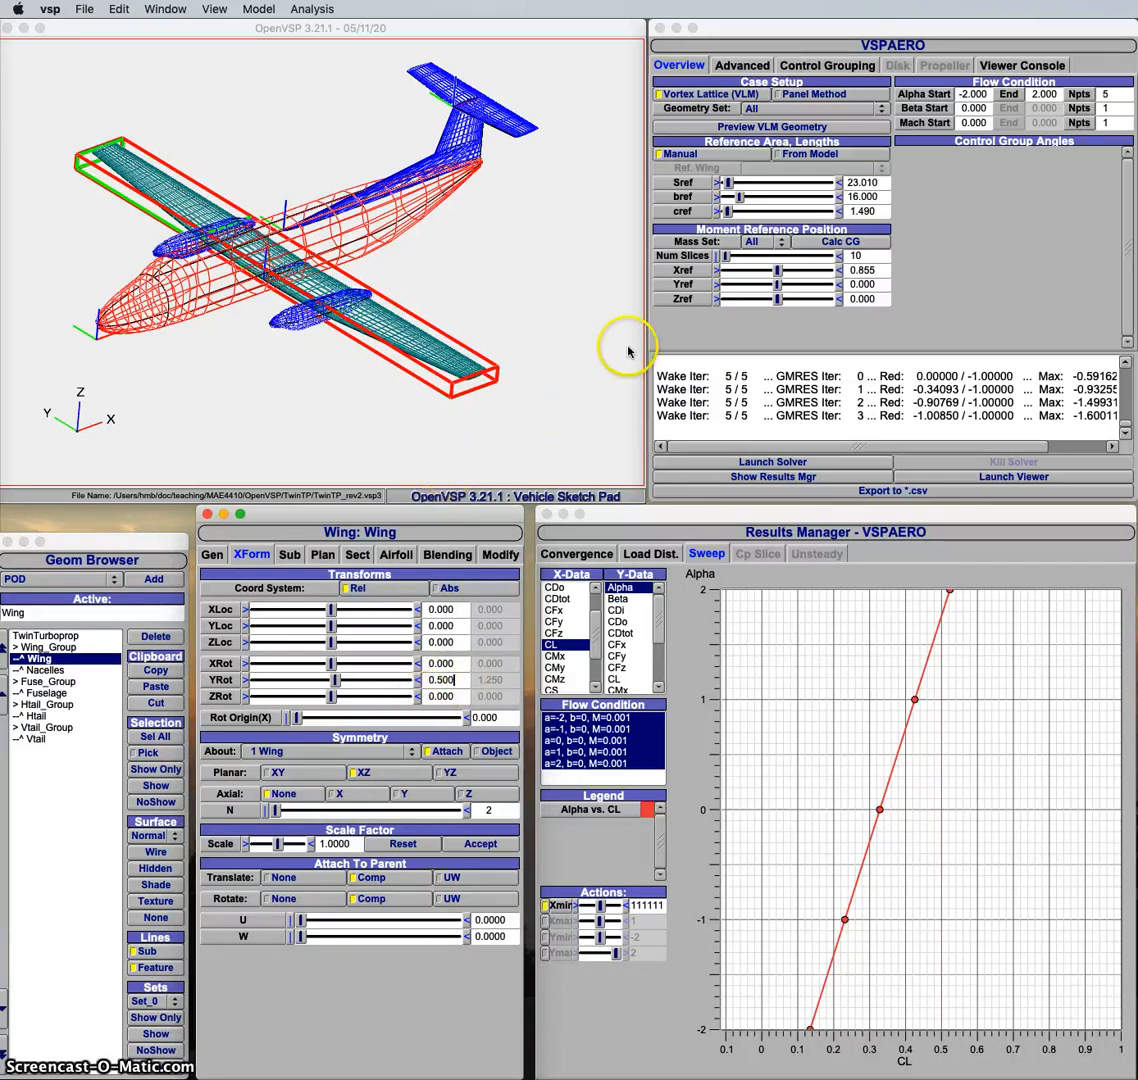
{"action": "left_click", "coordinate": [835, 464]}
Step: Plot Alpha against CL from the new solver run's sweep results
{"action": "left_click", "coordinate": [775, 478]}
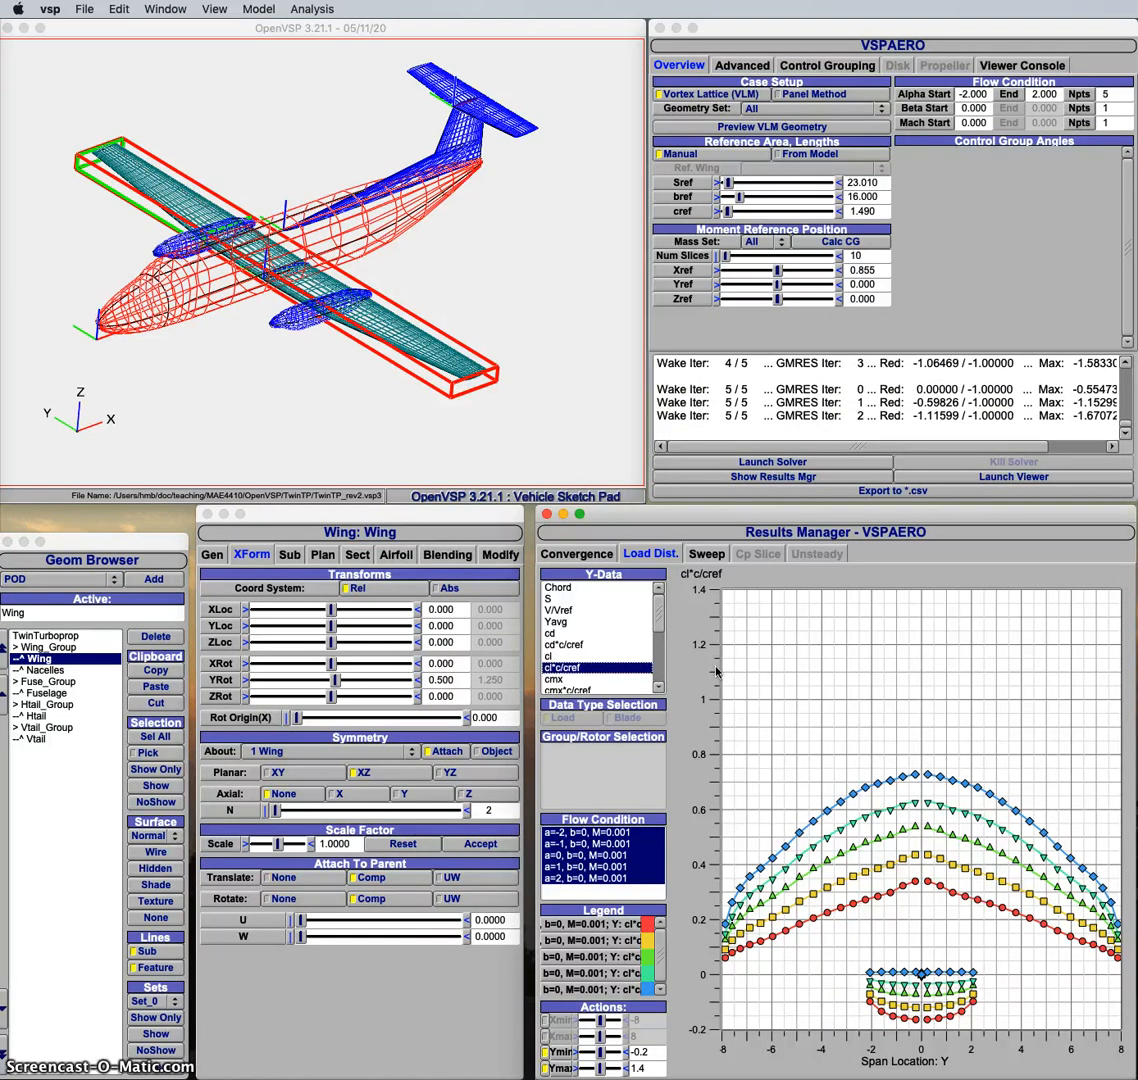
{"action": "left_click", "coordinate": [706, 554]}
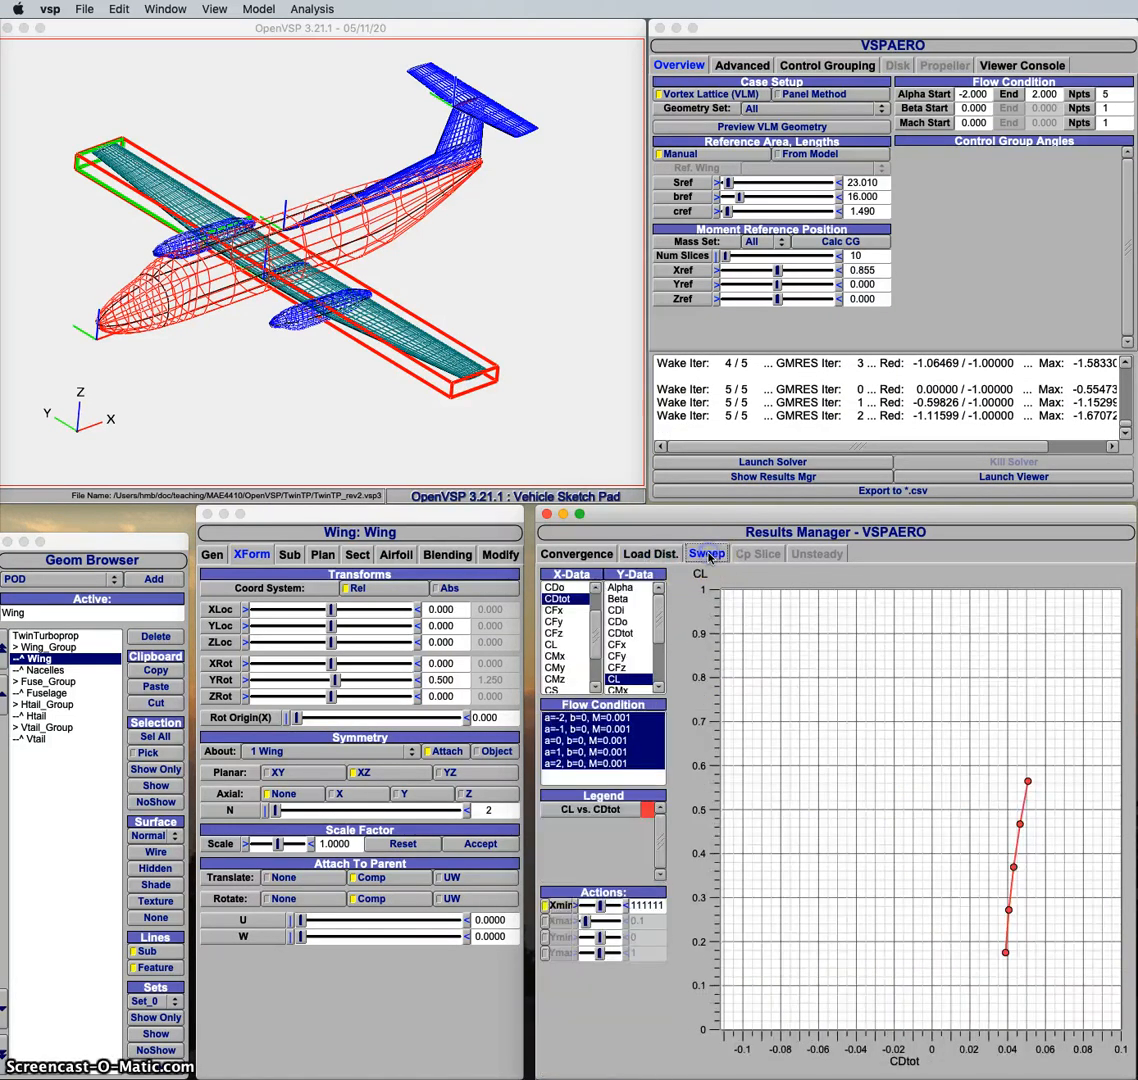
{"action": "left_click", "coordinate": [552, 644]}
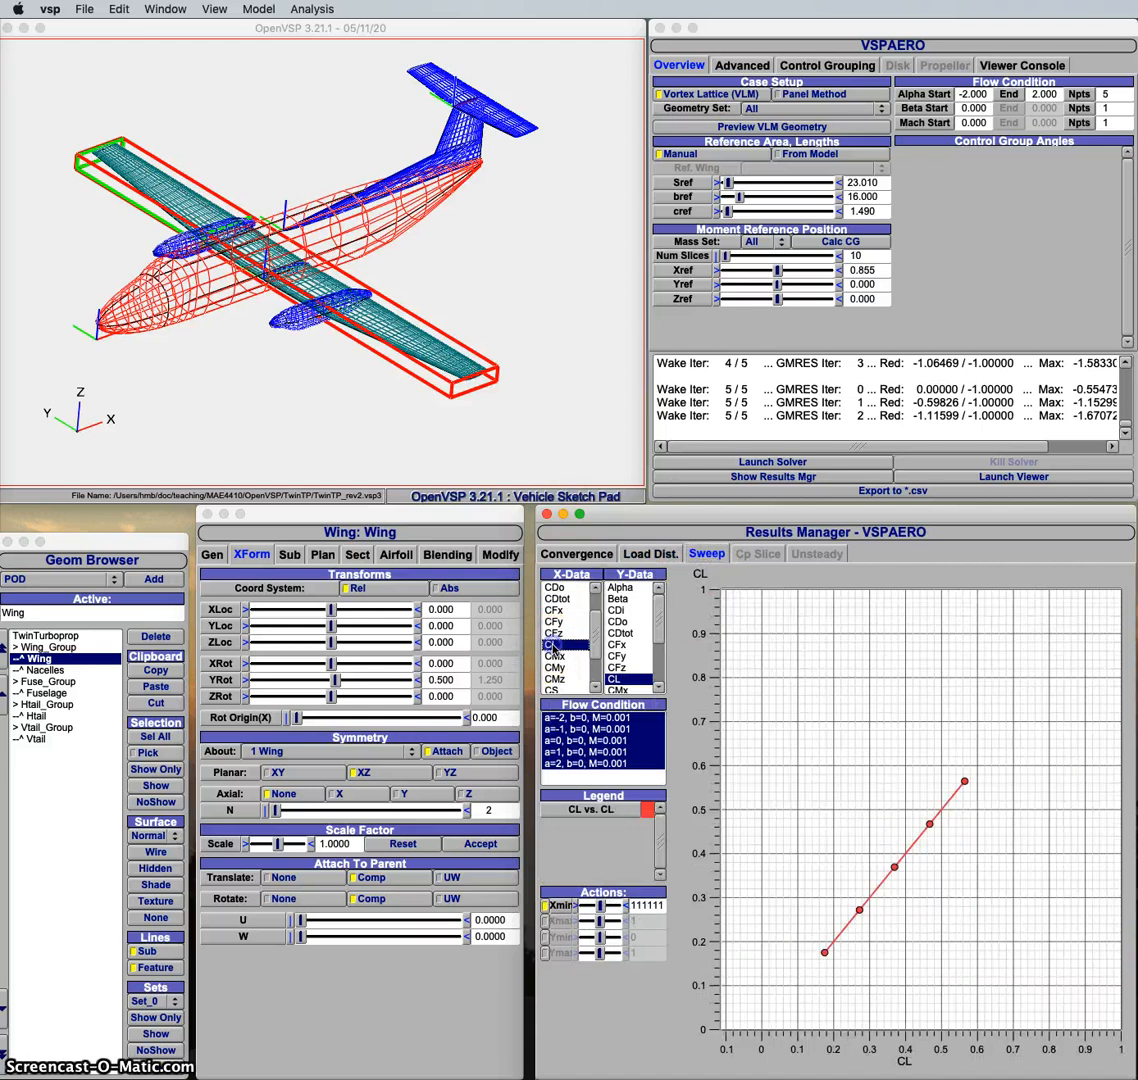
{"action": "left_click", "coordinate": [624, 590]}
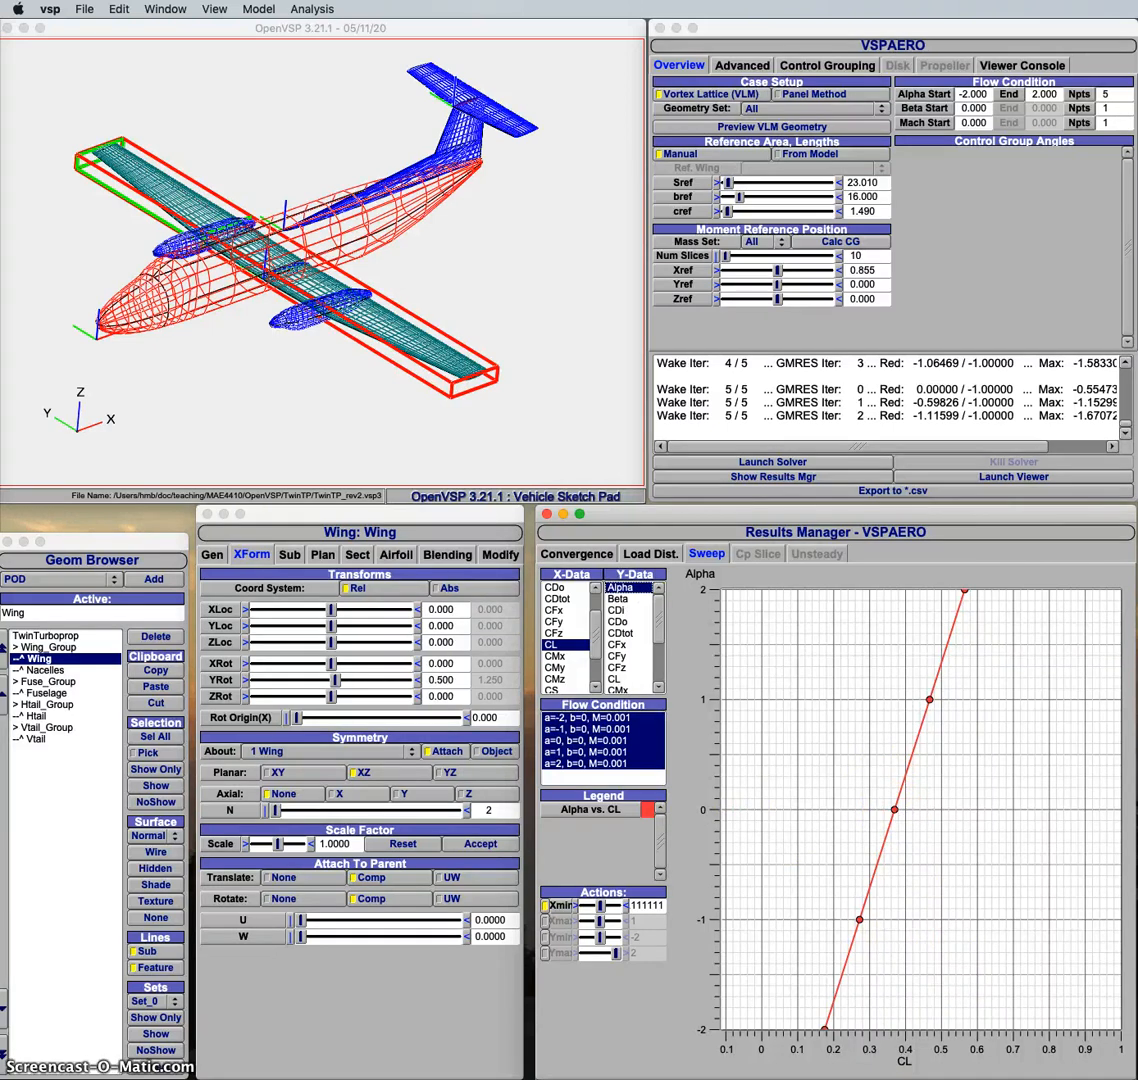
Step: Change the sweep plot to show CMy against CL
{"action": "left_click_drag", "start_coordinate": [1137, 214], "coordinate": [1137, 100]}
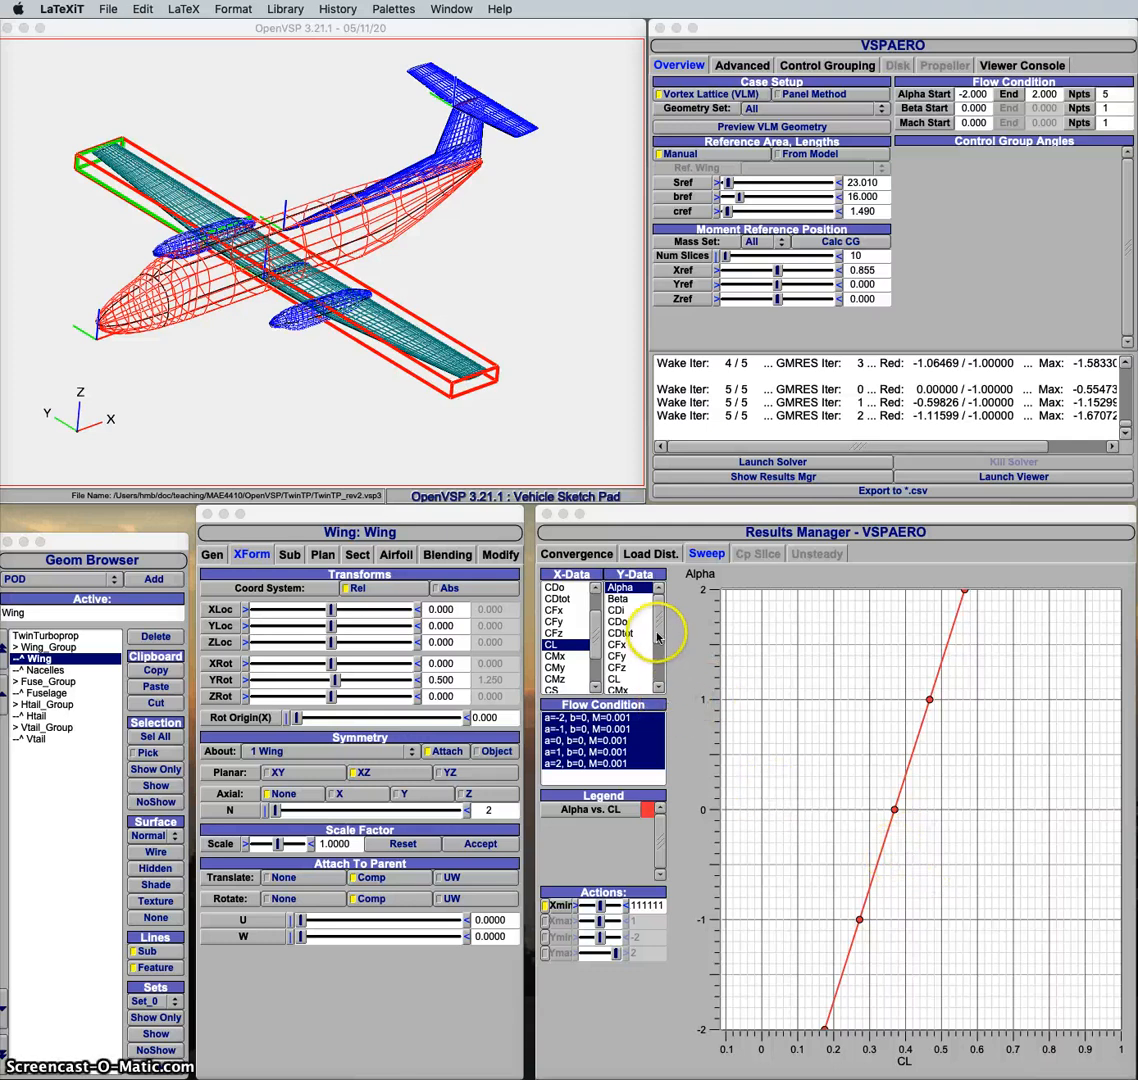
{"action": "left_click_drag", "start_coordinate": [657, 638], "coordinate": [657, 666]}
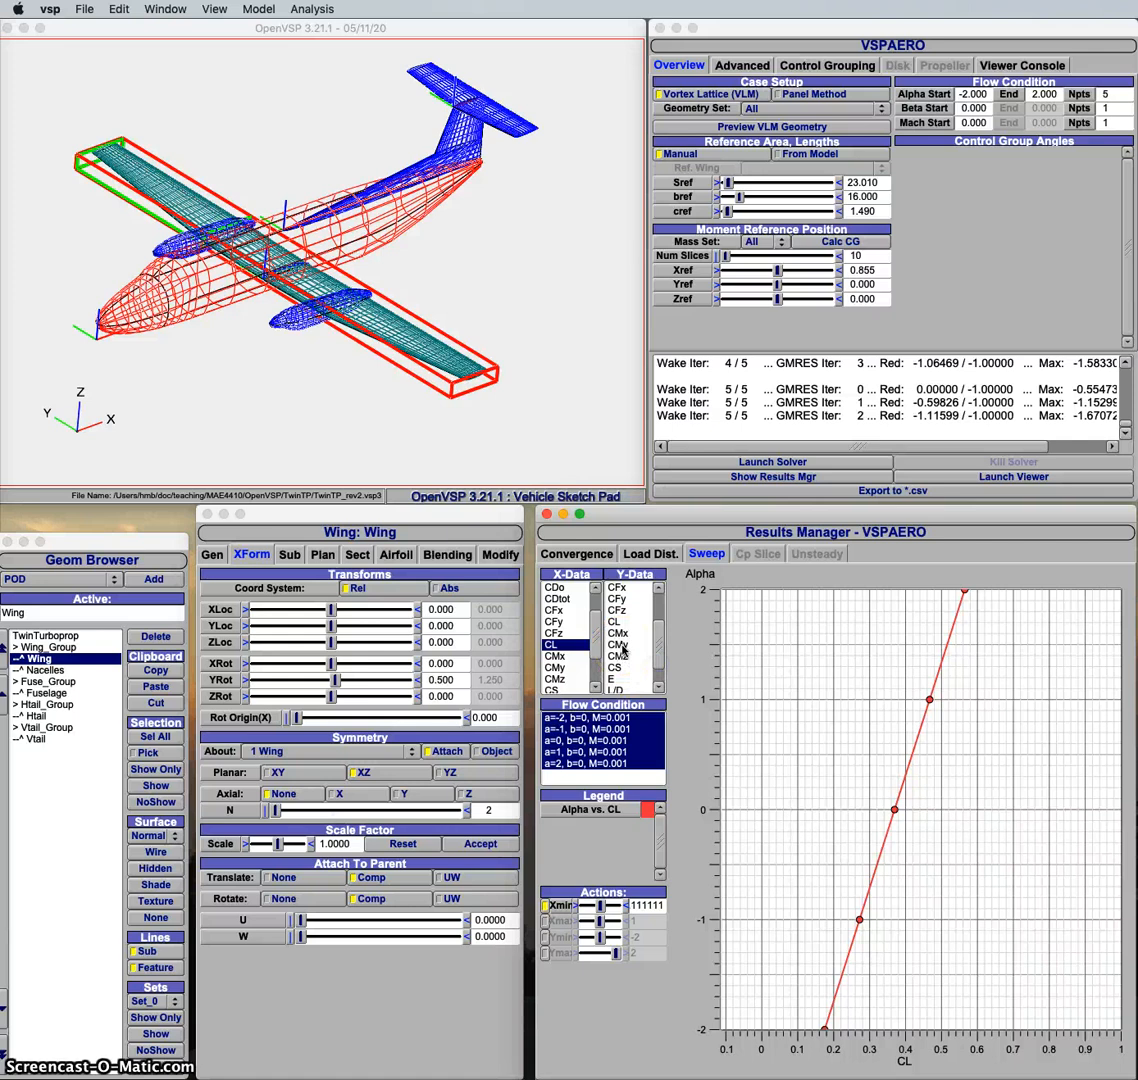
{"action": "left_click", "coordinate": [621, 648]}
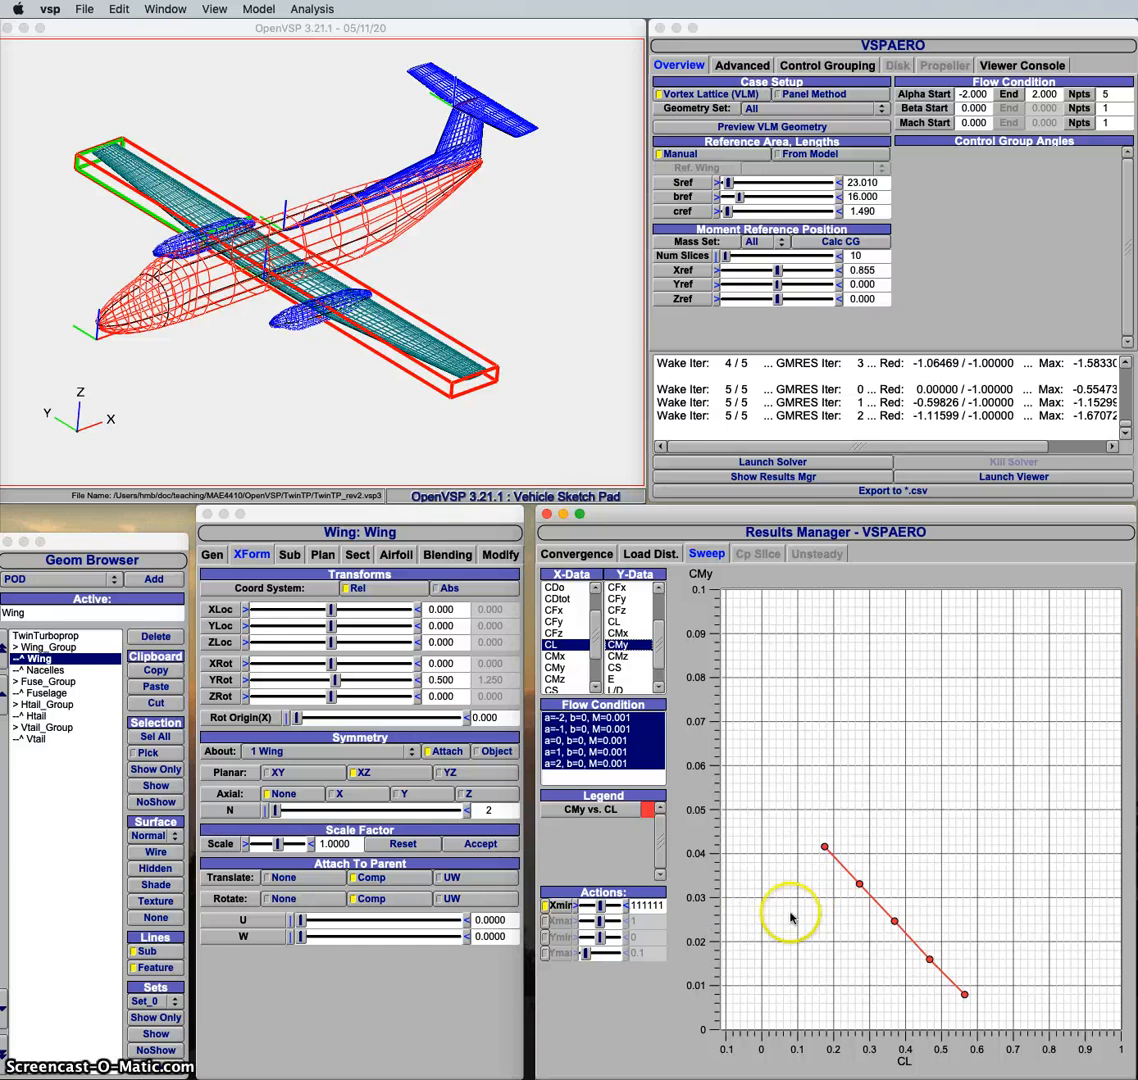
Step: Set the Htail component's relative Y rotation to 1
{"action": "left_click", "coordinate": [28, 717]}
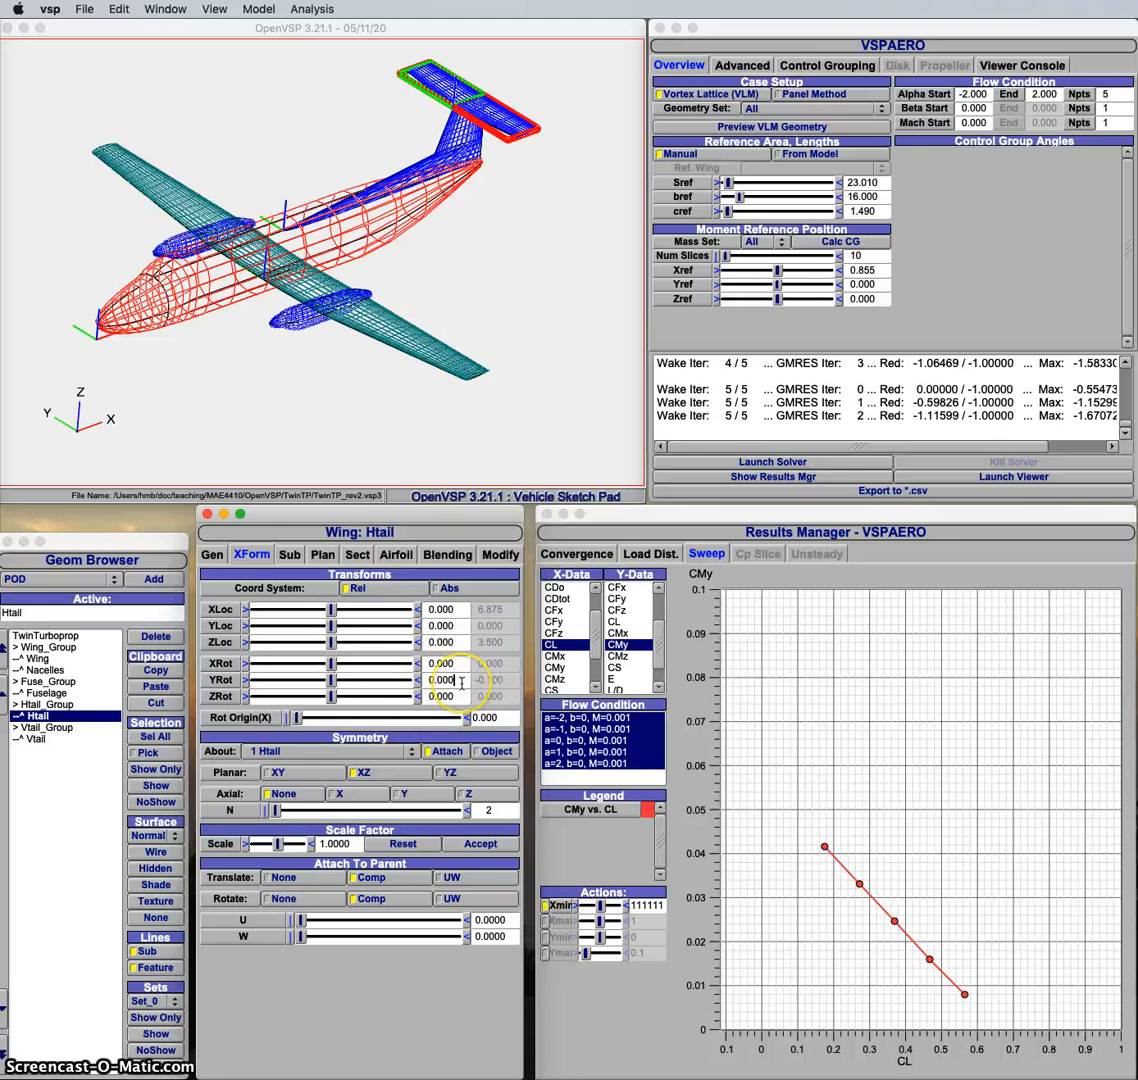
{"action": "key", "text": "BackSpace"}
{"action": "key", "text": "BackSpace"}
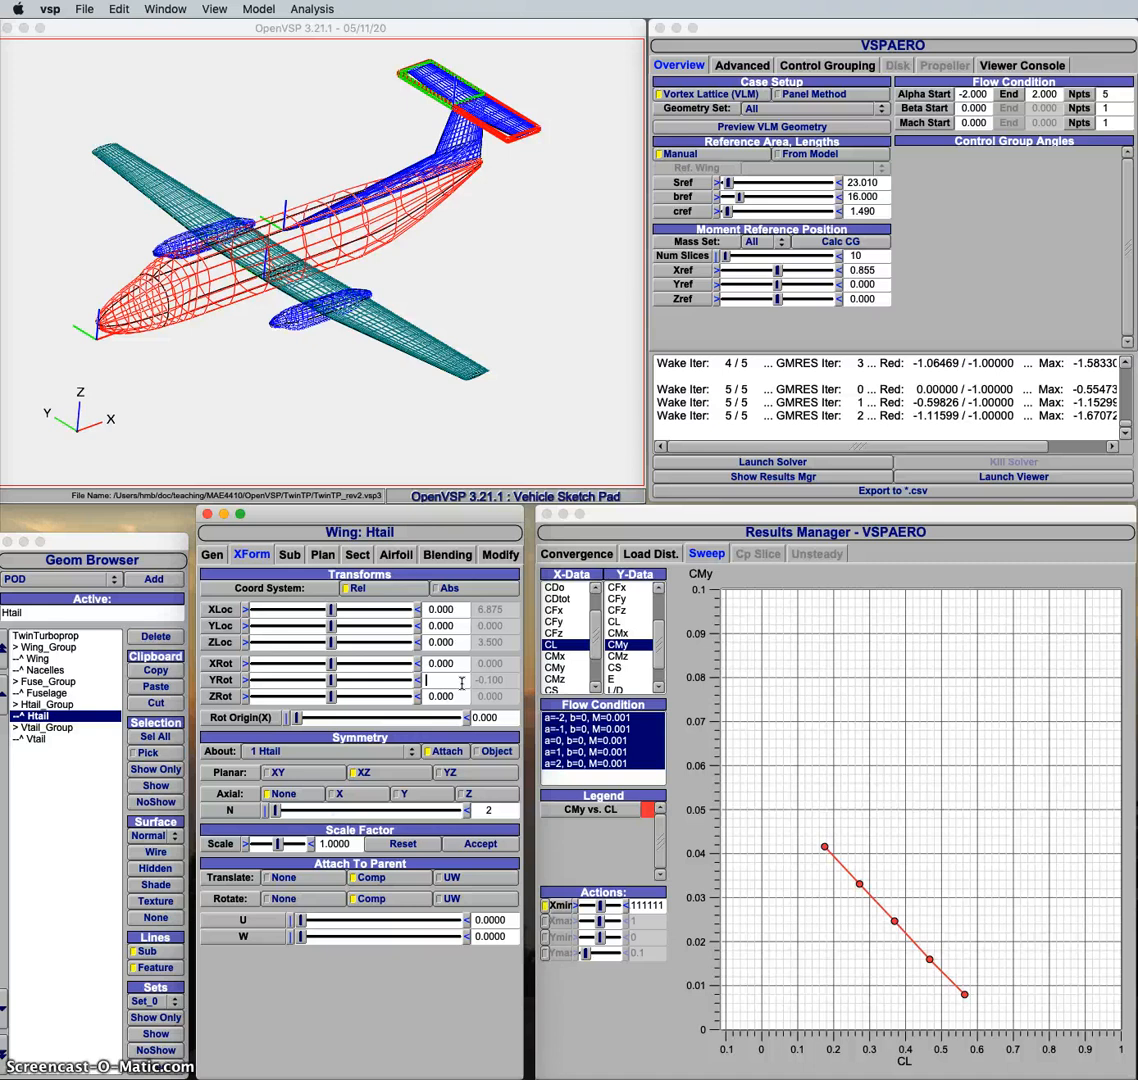
{"action": "type", "text": "10"}
{"action": "key", "text": "Return"}
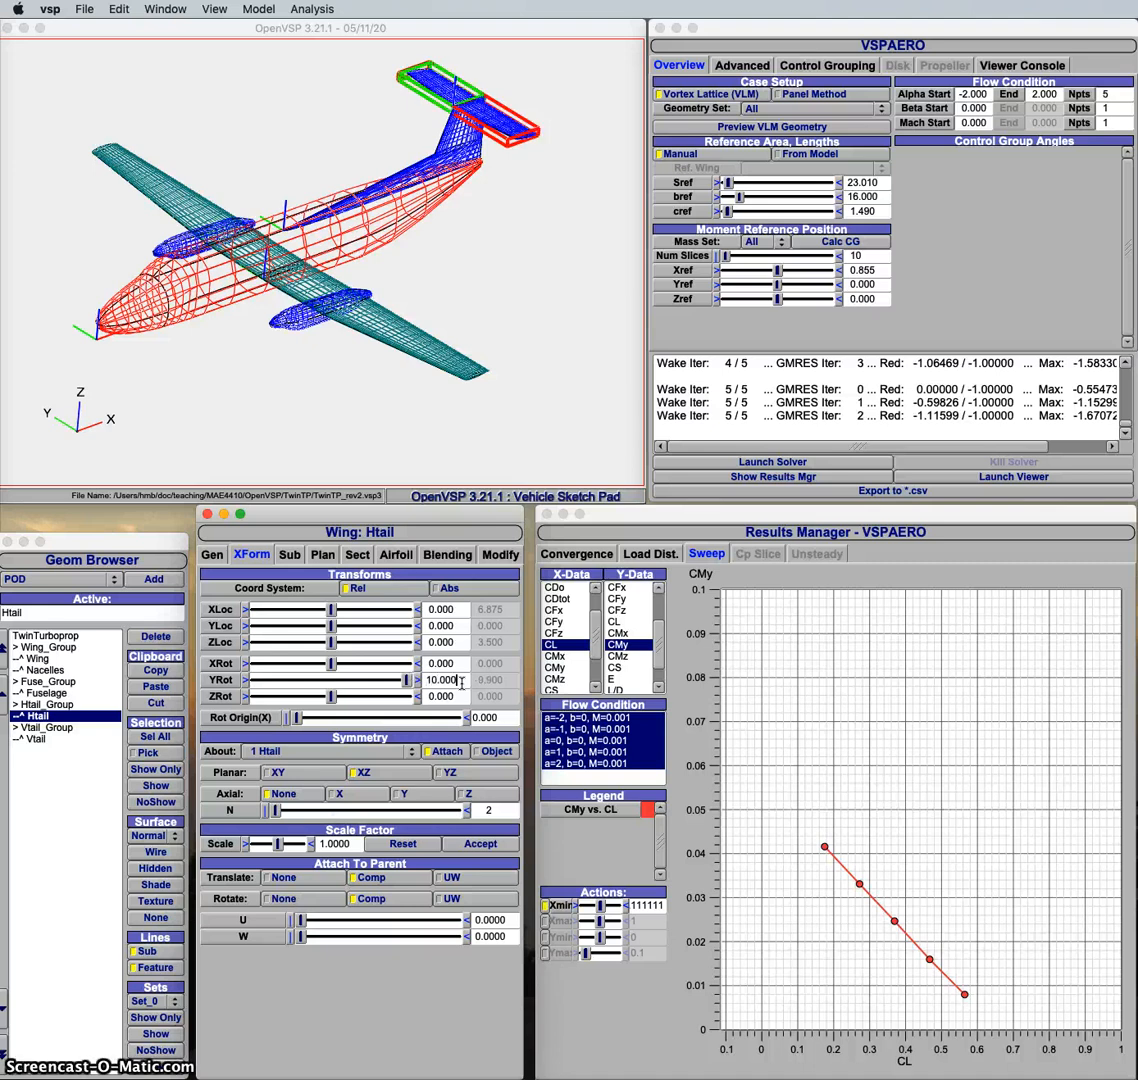
{"action": "key", "text": "BackSpace"}
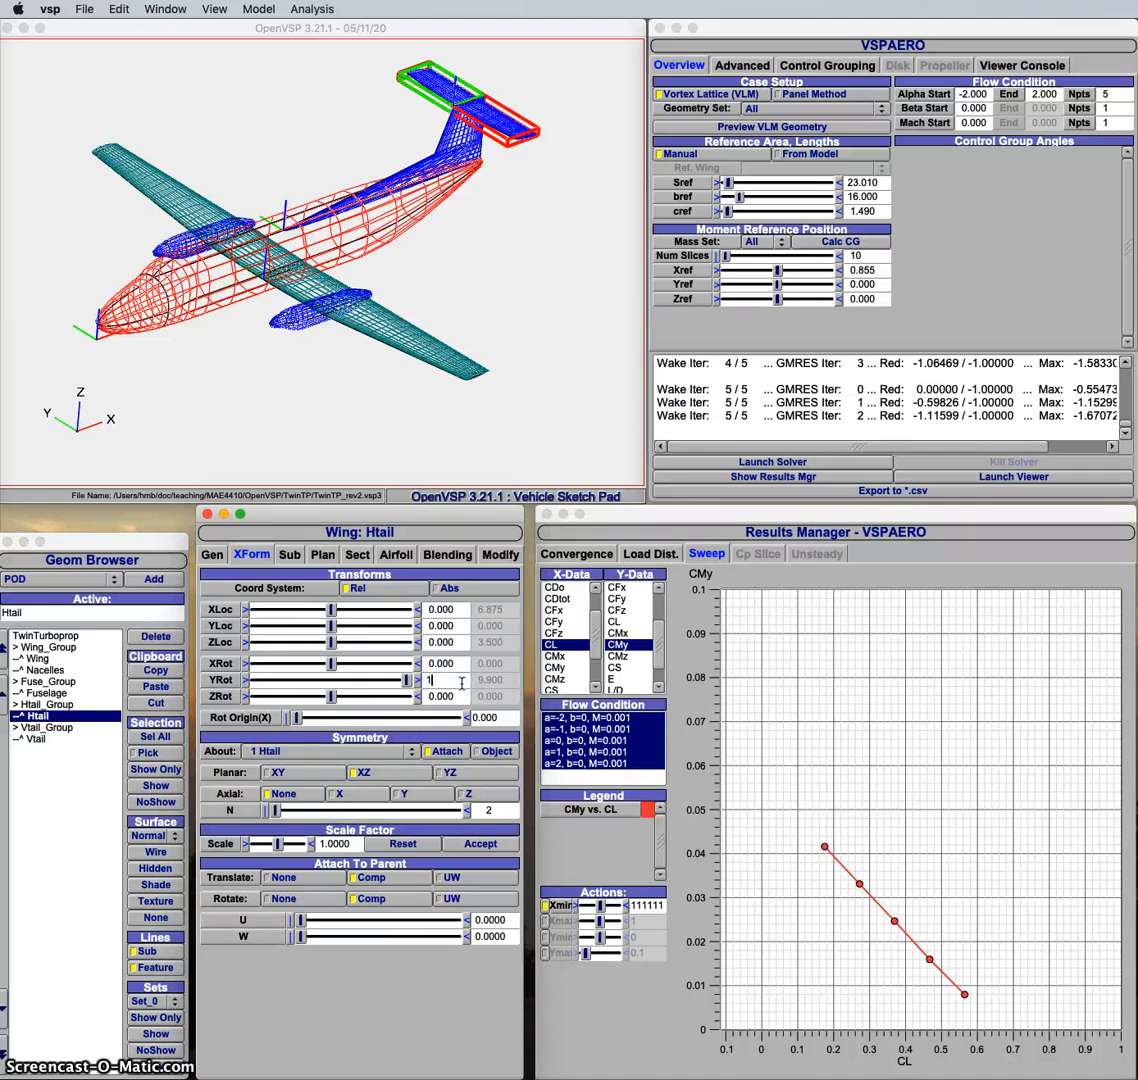
{"action": "key", "text": "Return"}
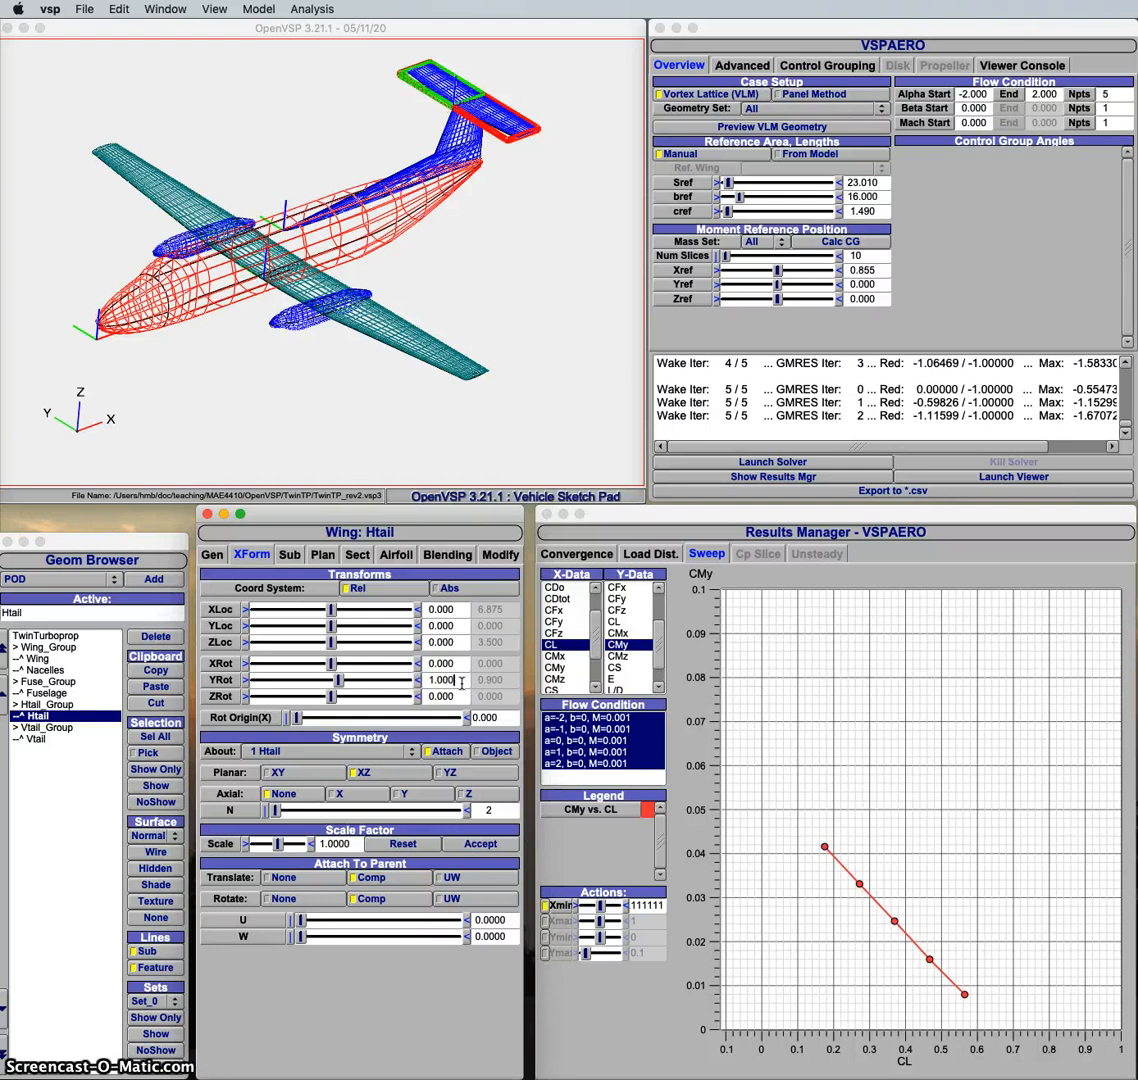
Step: Rerun the VSPAERO solver with the rotated horizontal tail and plot CMy against CL for the sweep
{"action": "left_click", "coordinate": [765, 463]}
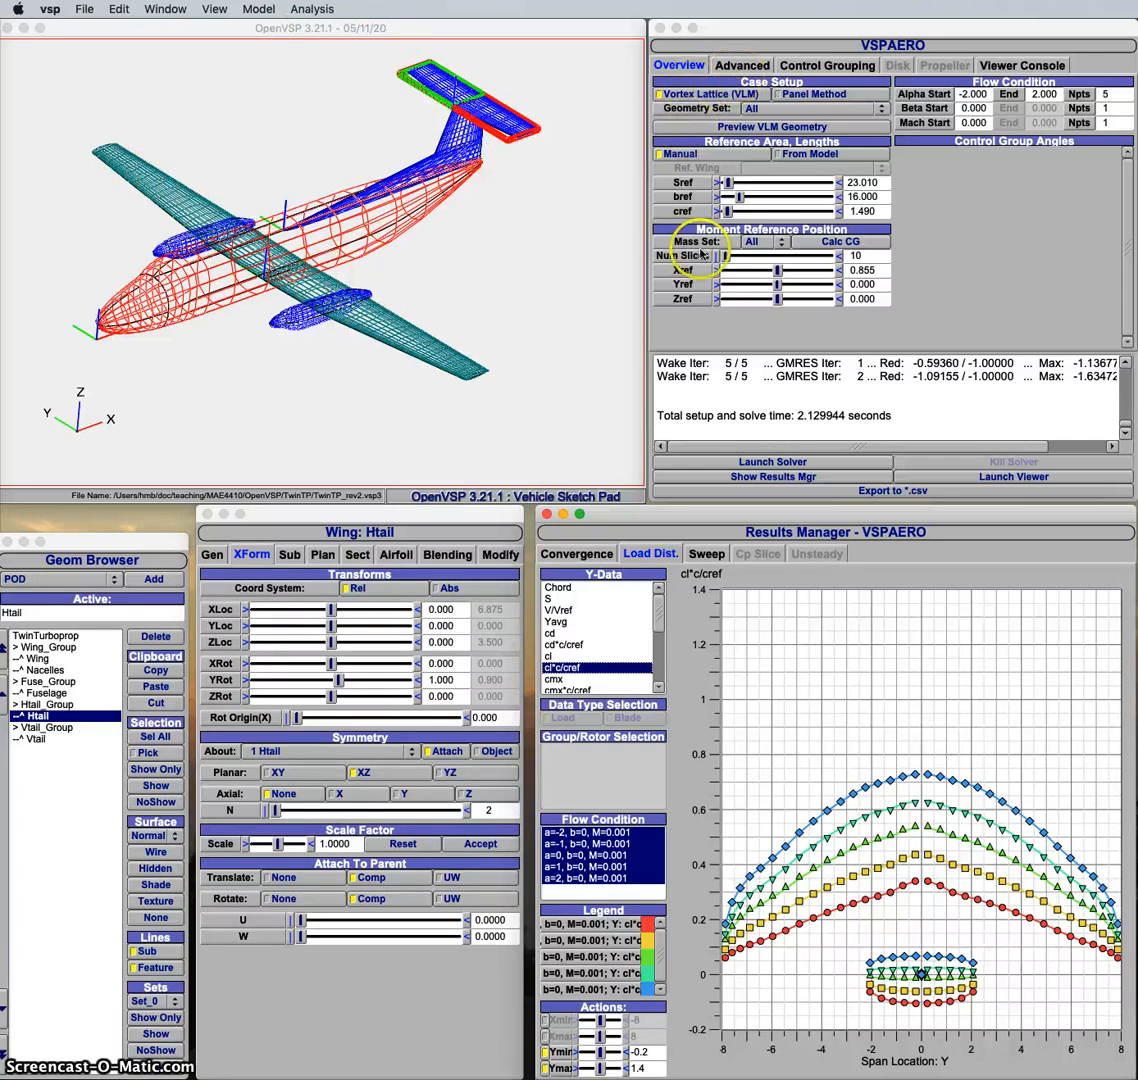
{"action": "left_click", "coordinate": [705, 554]}
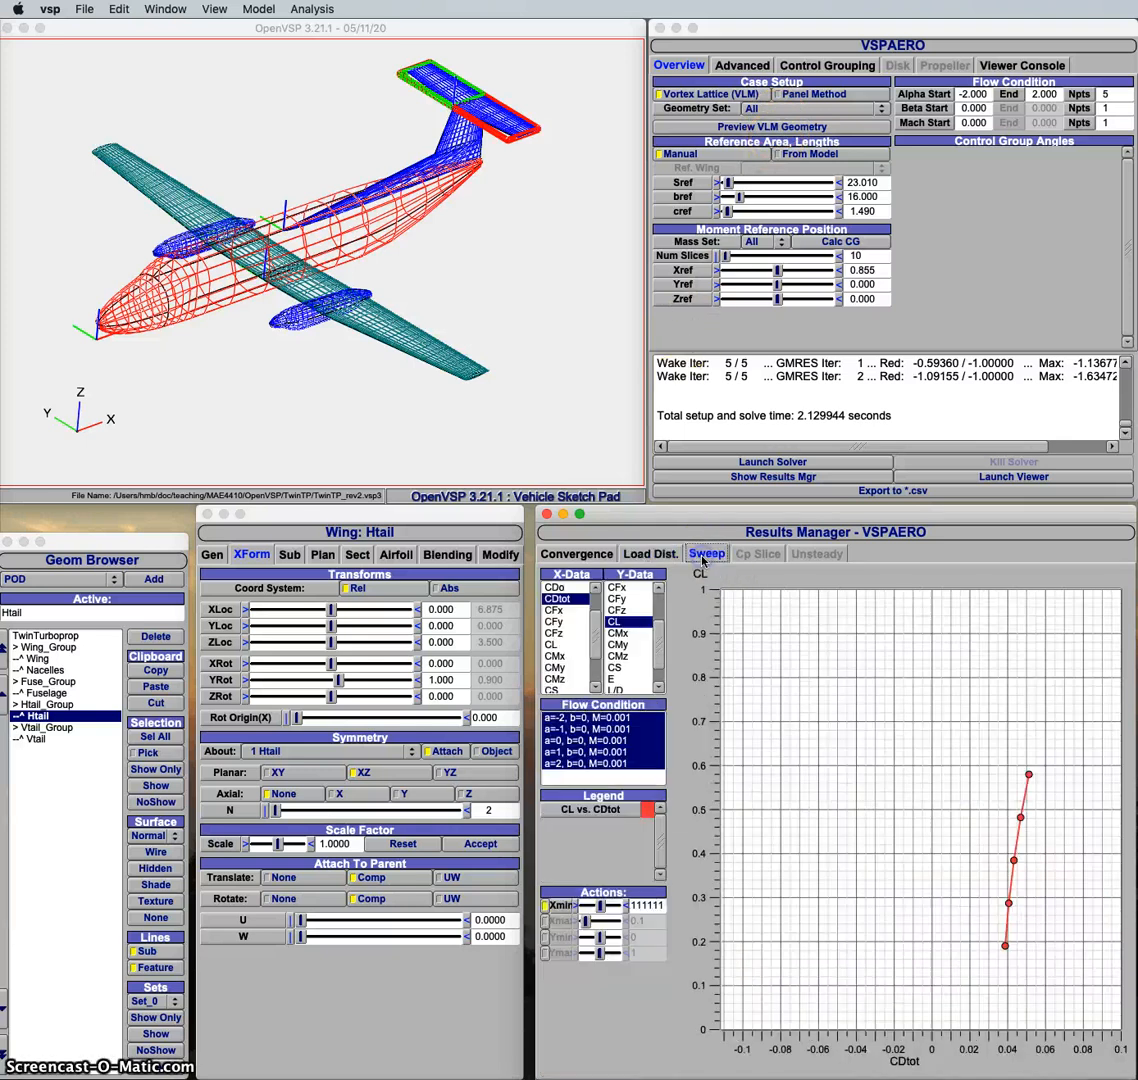
{"action": "left_click", "coordinate": [553, 644]}
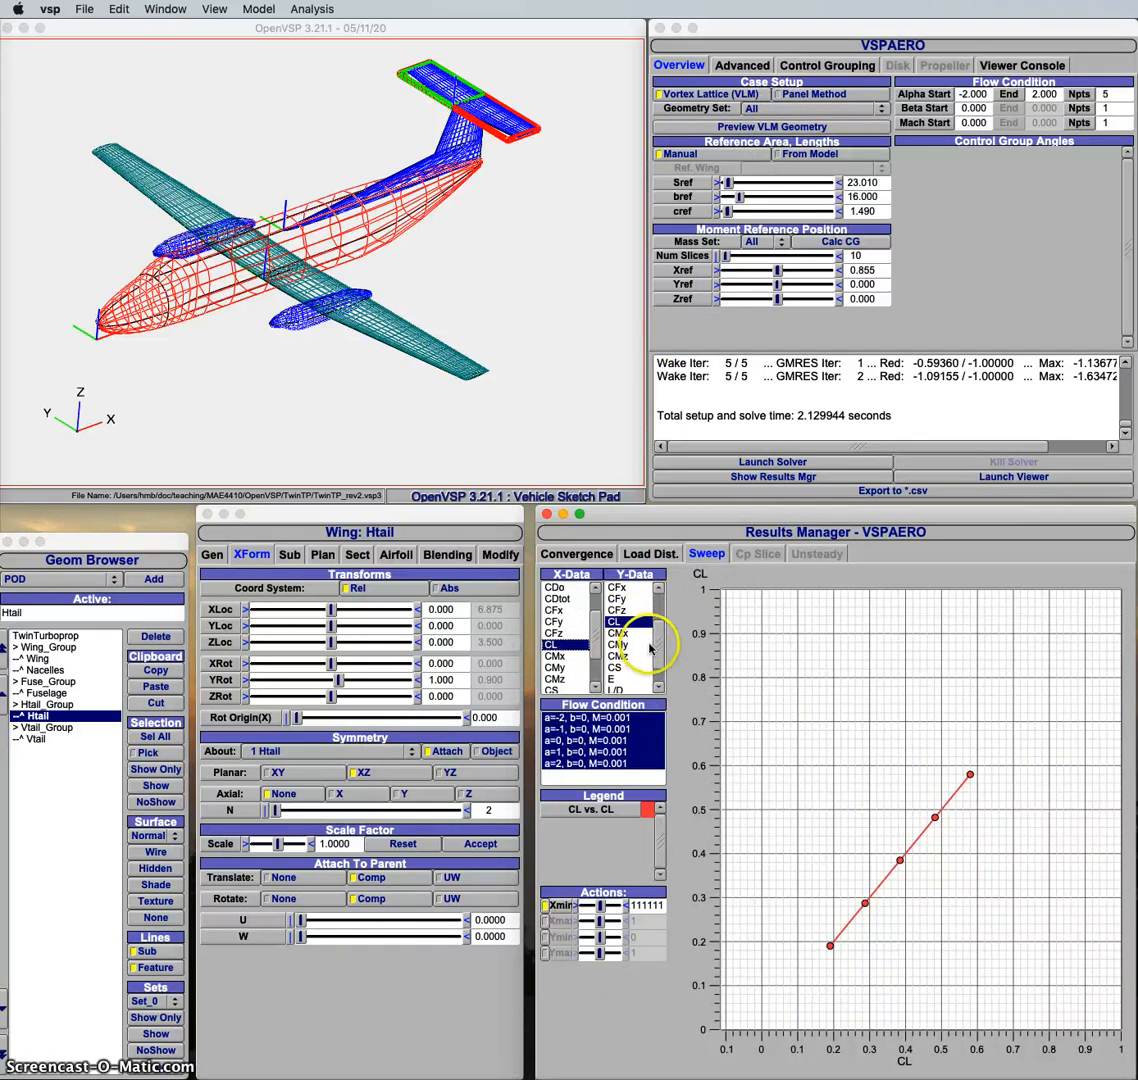
{"action": "left_click", "coordinate": [620, 645]}
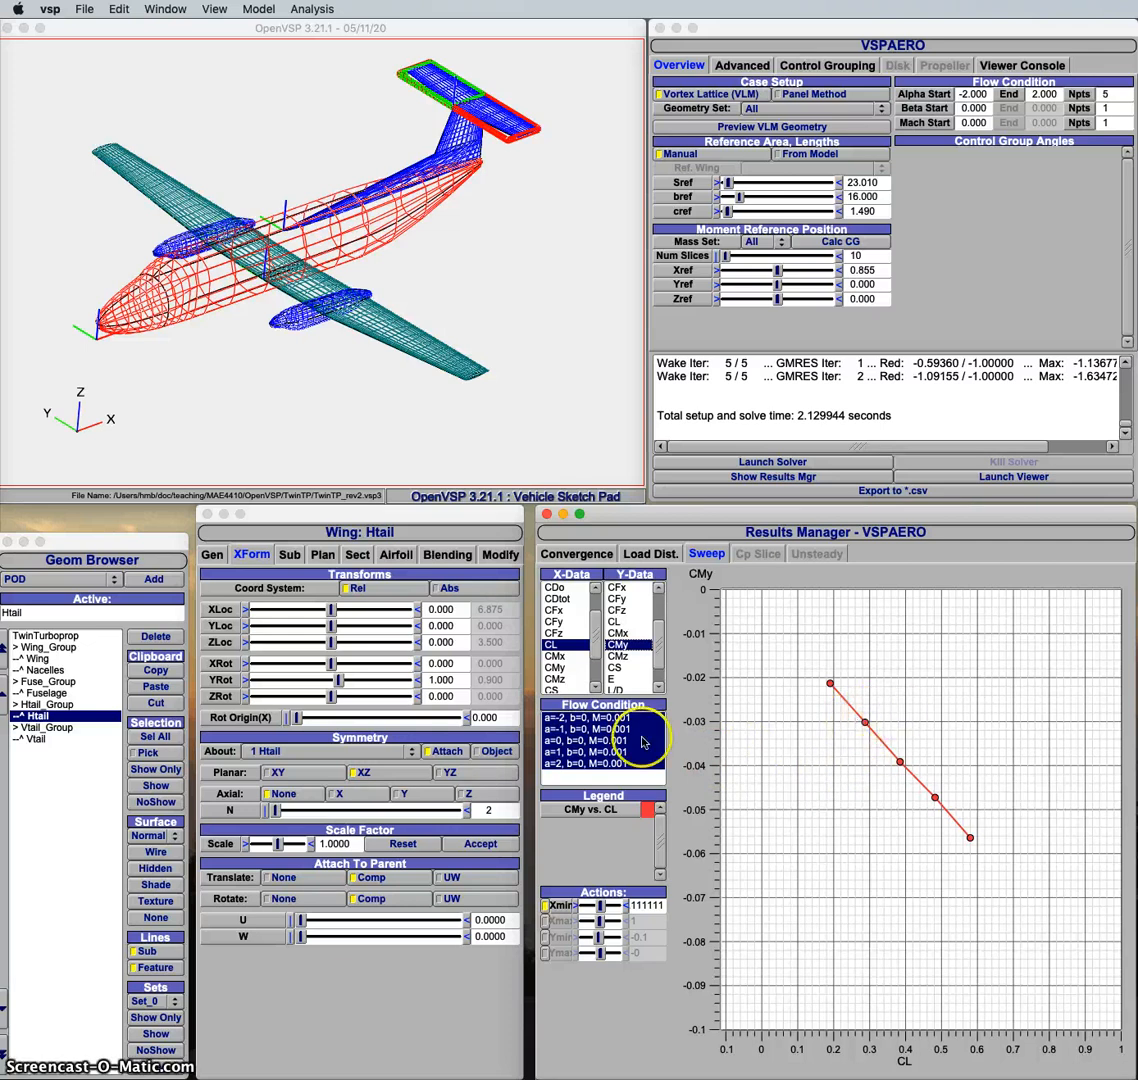
Step: Set the Htail component's relative Y rotation to 0.4 and rerun the VSPAERO solver
{"action": "left_click", "coordinate": [457, 681]}
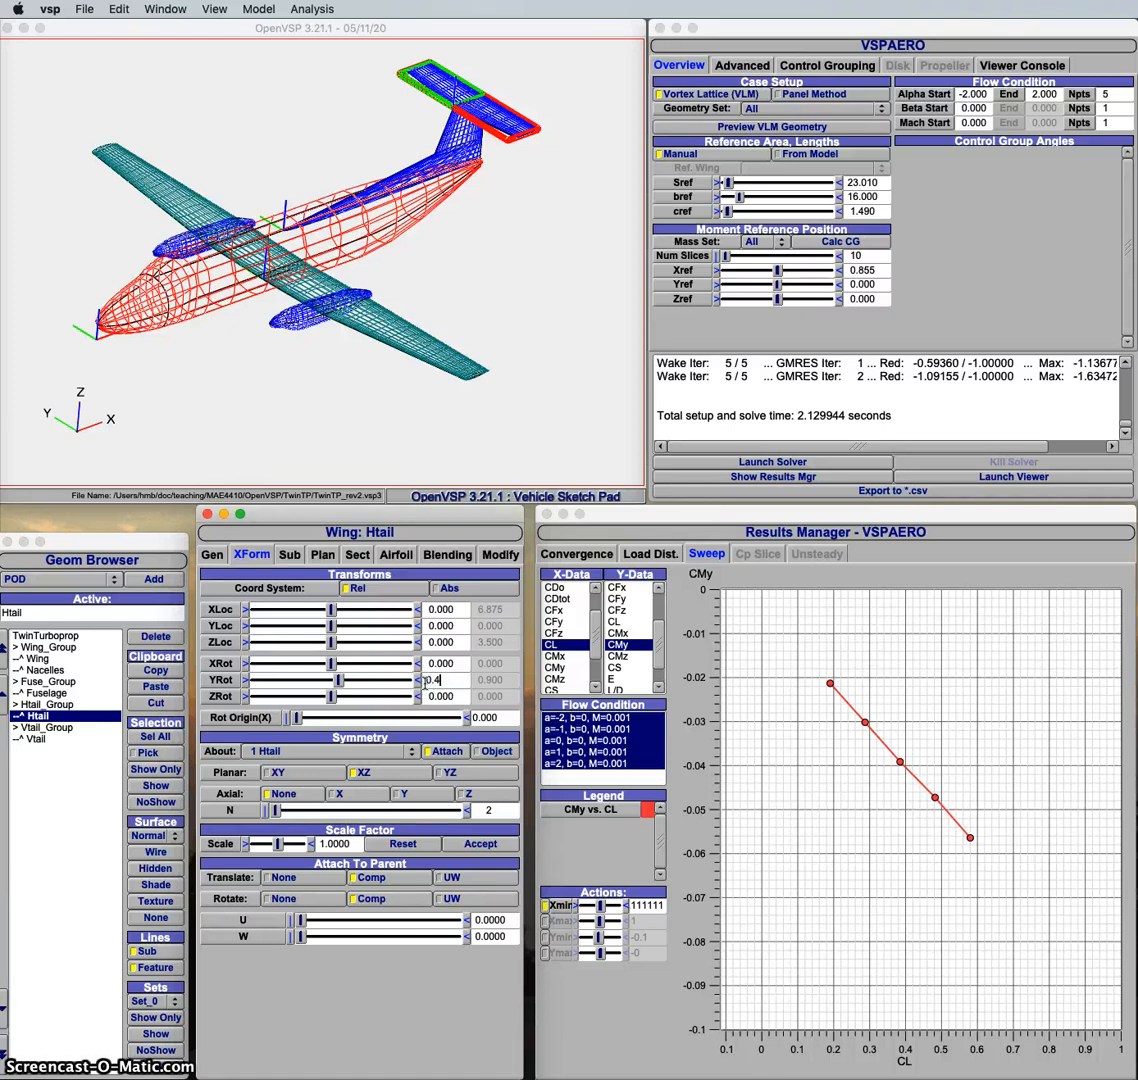
{"action": "type", "text": "0.4"}
{"action": "key", "text": "Return"}
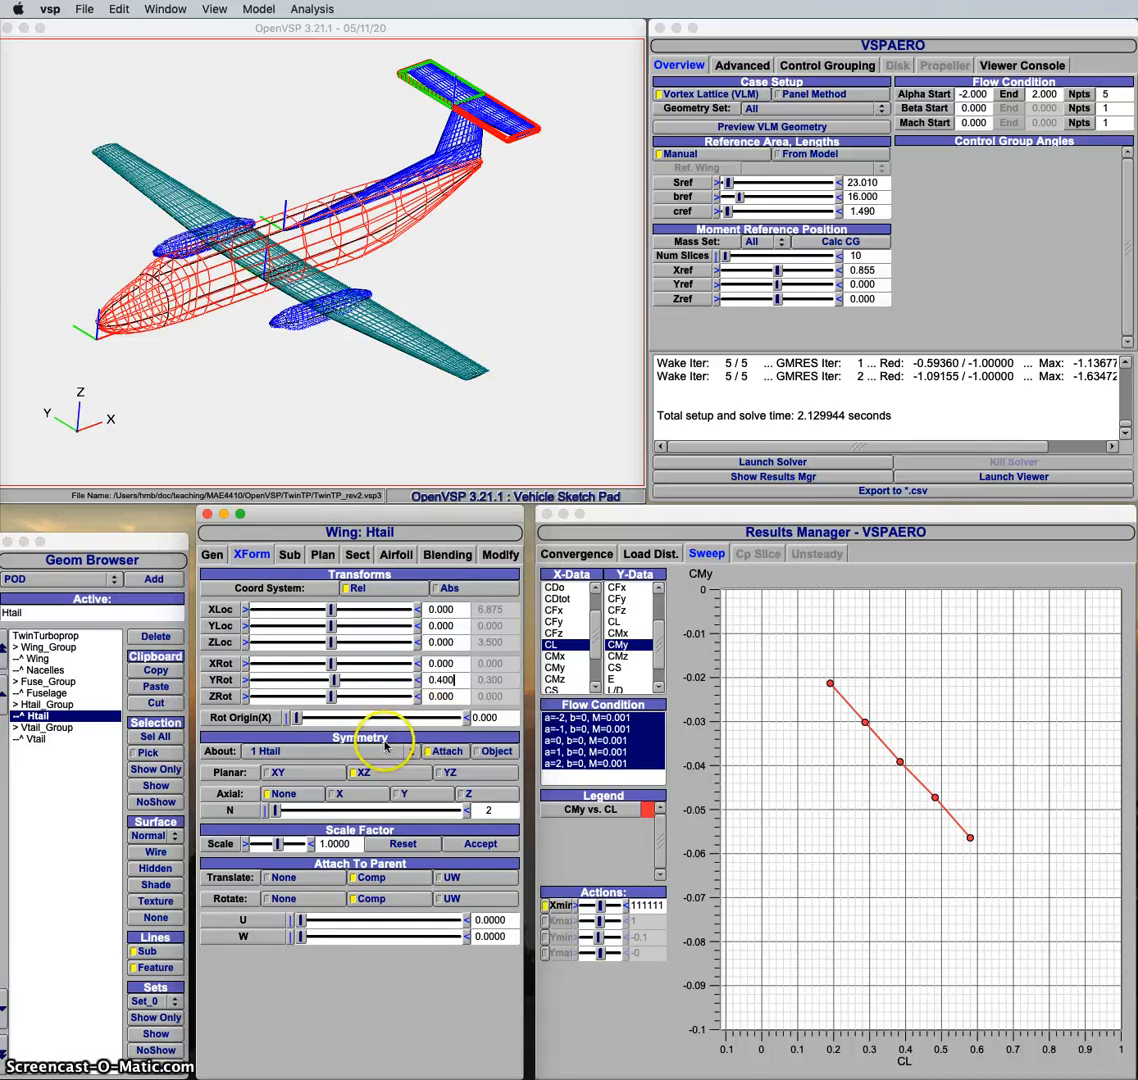
{"action": "left_click", "coordinate": [845, 462]}
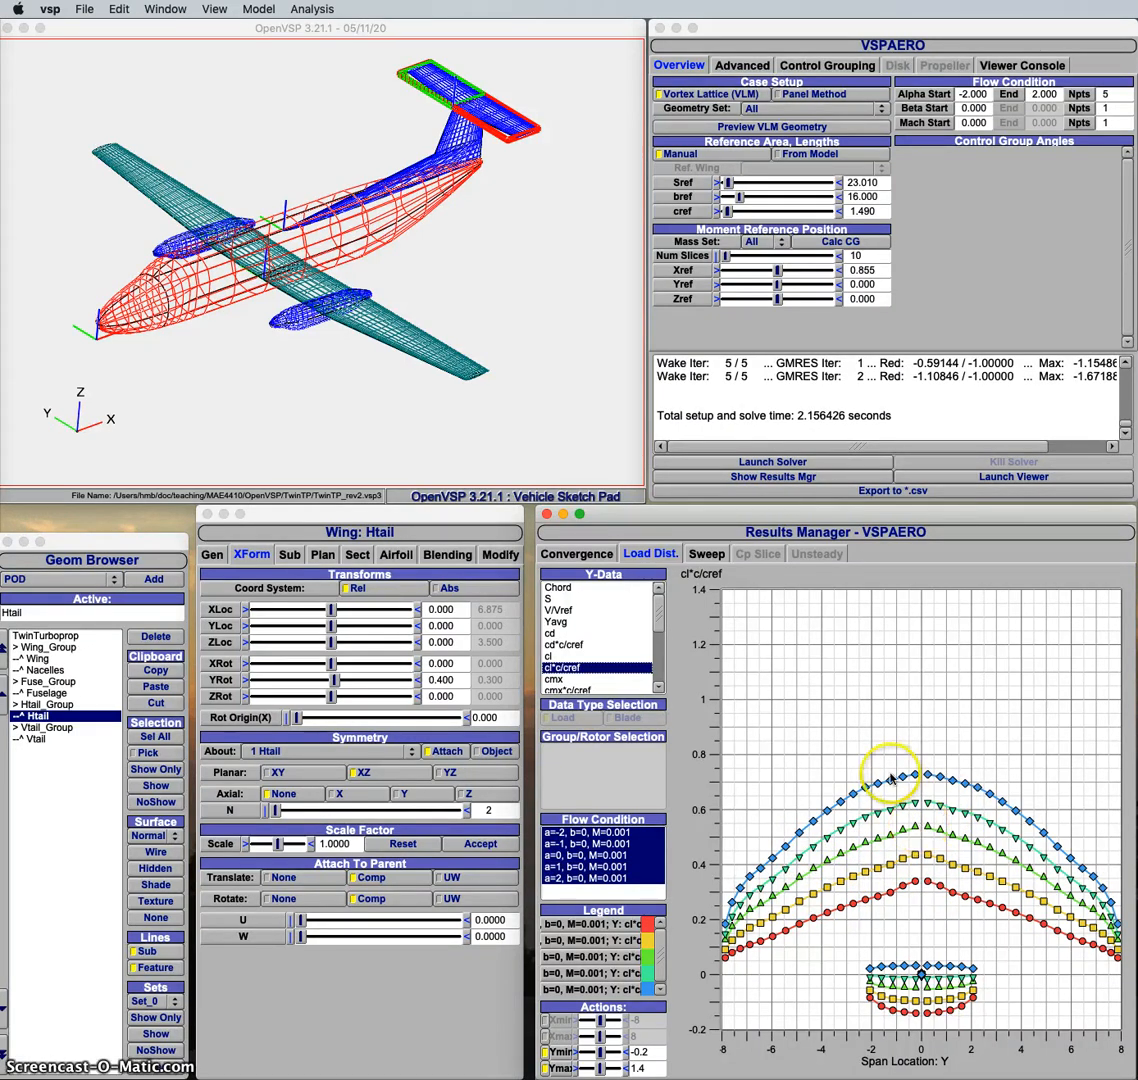
Step: Plot CMy against CL from the new sweep results, followed by Alpha against CL
{"action": "left_click", "coordinate": [703, 554]}
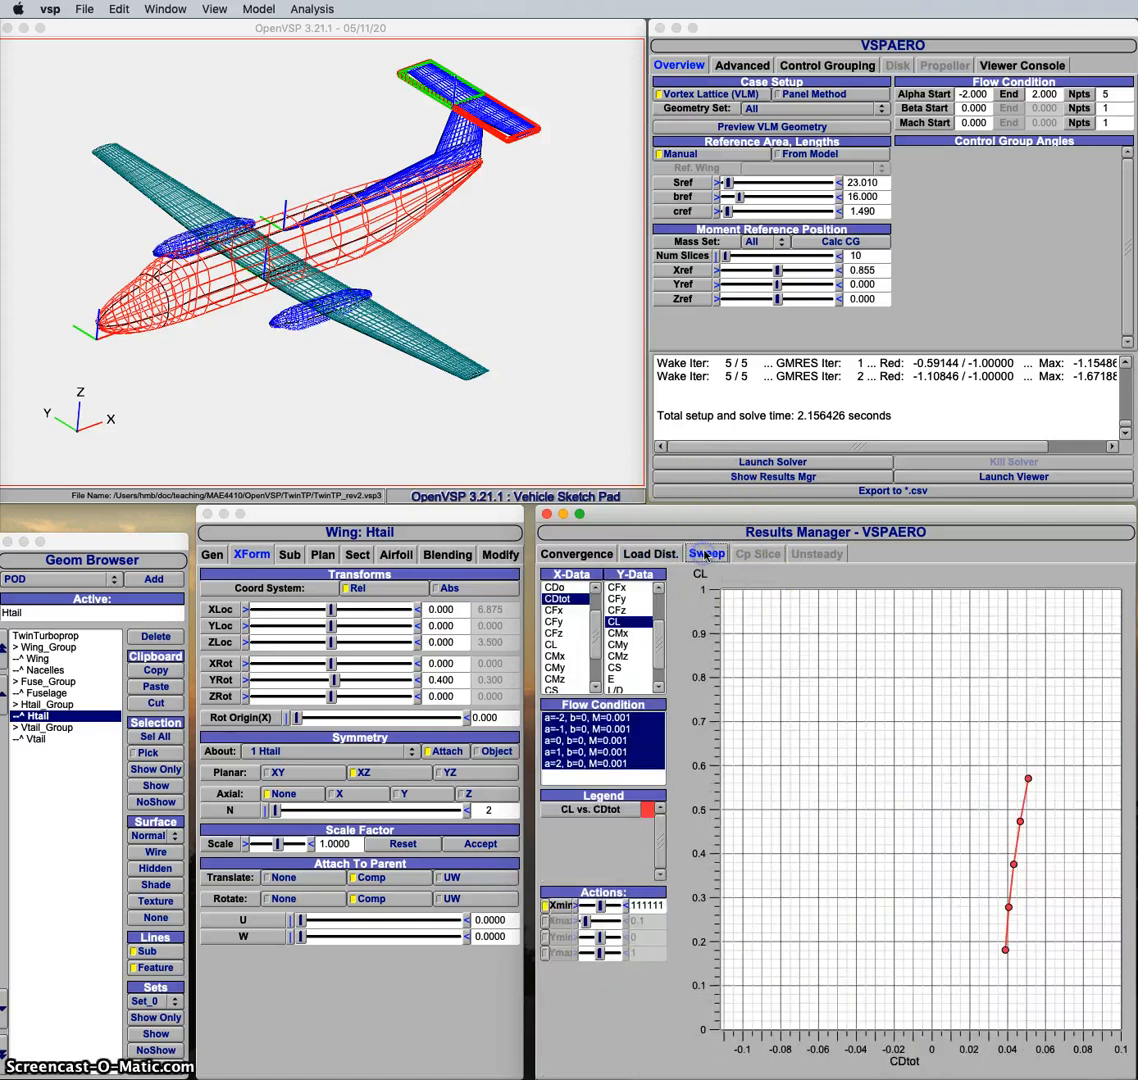
{"action": "left_click", "coordinate": [553, 645]}
{"action": "left_click", "coordinate": [622, 646]}
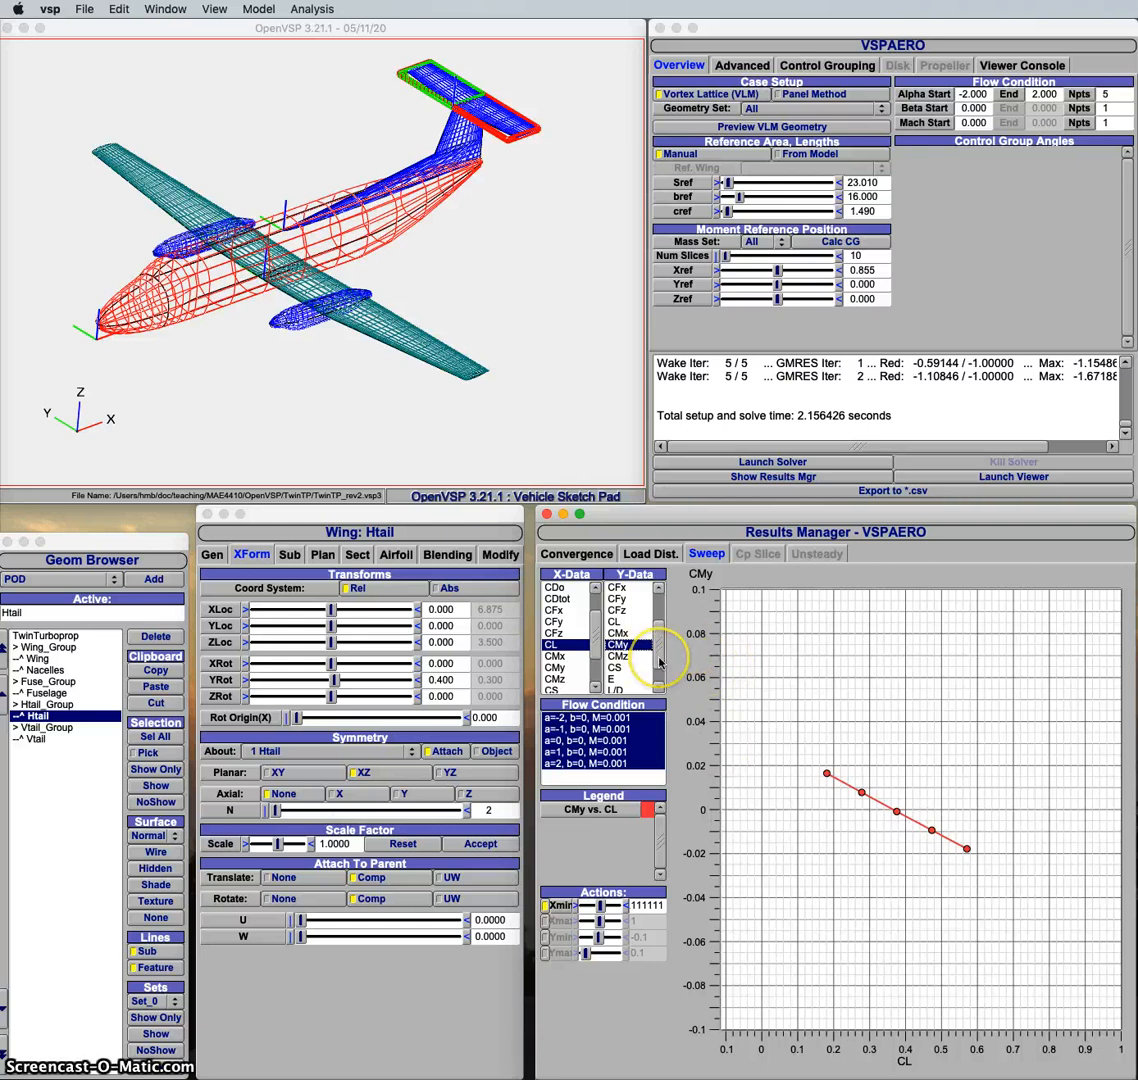
{"action": "left_click_drag", "start_coordinate": [659, 662], "coordinate": [660, 619]}
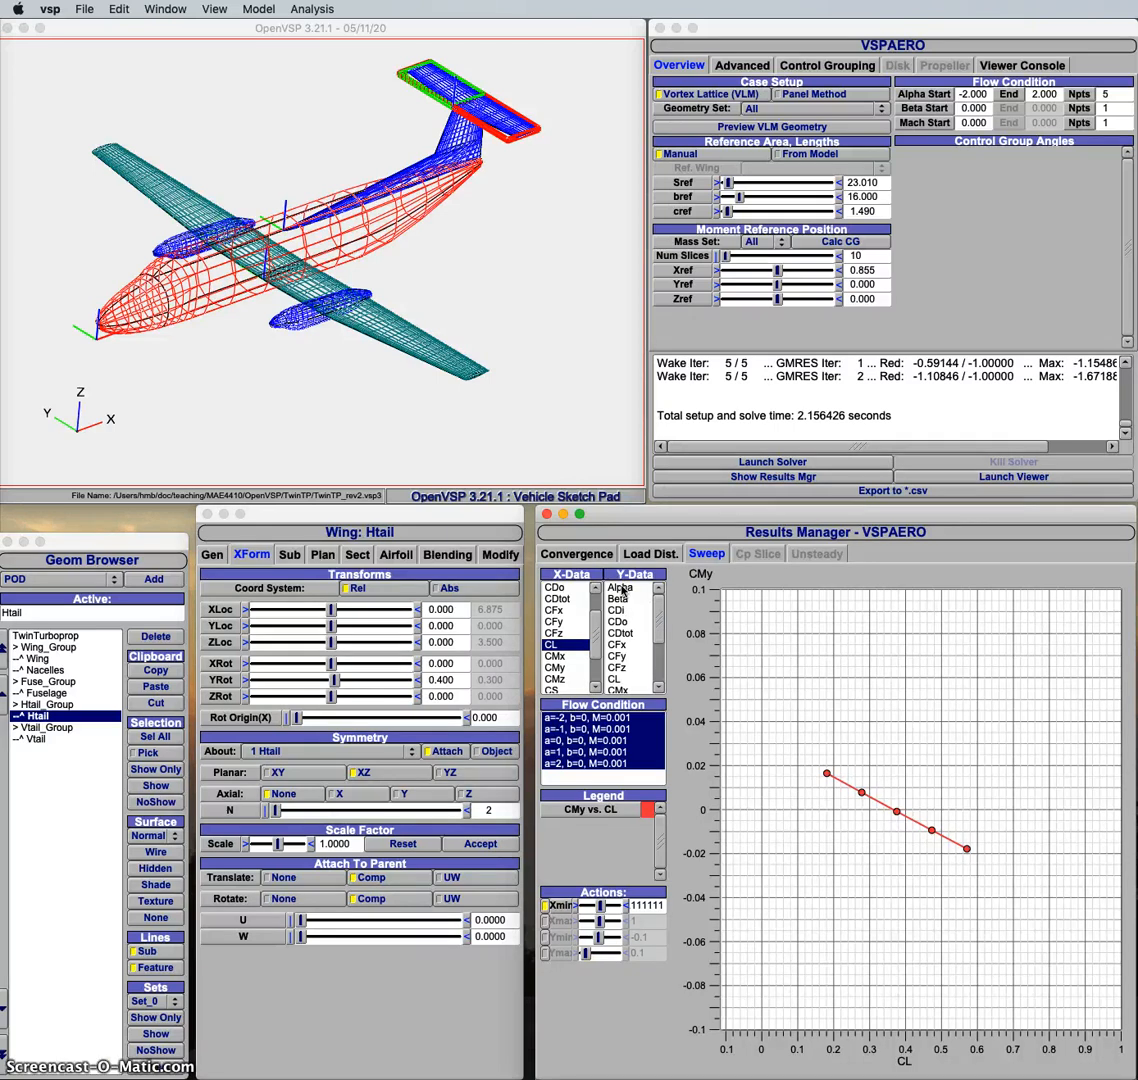
{"action": "left_click", "coordinate": [620, 588]}
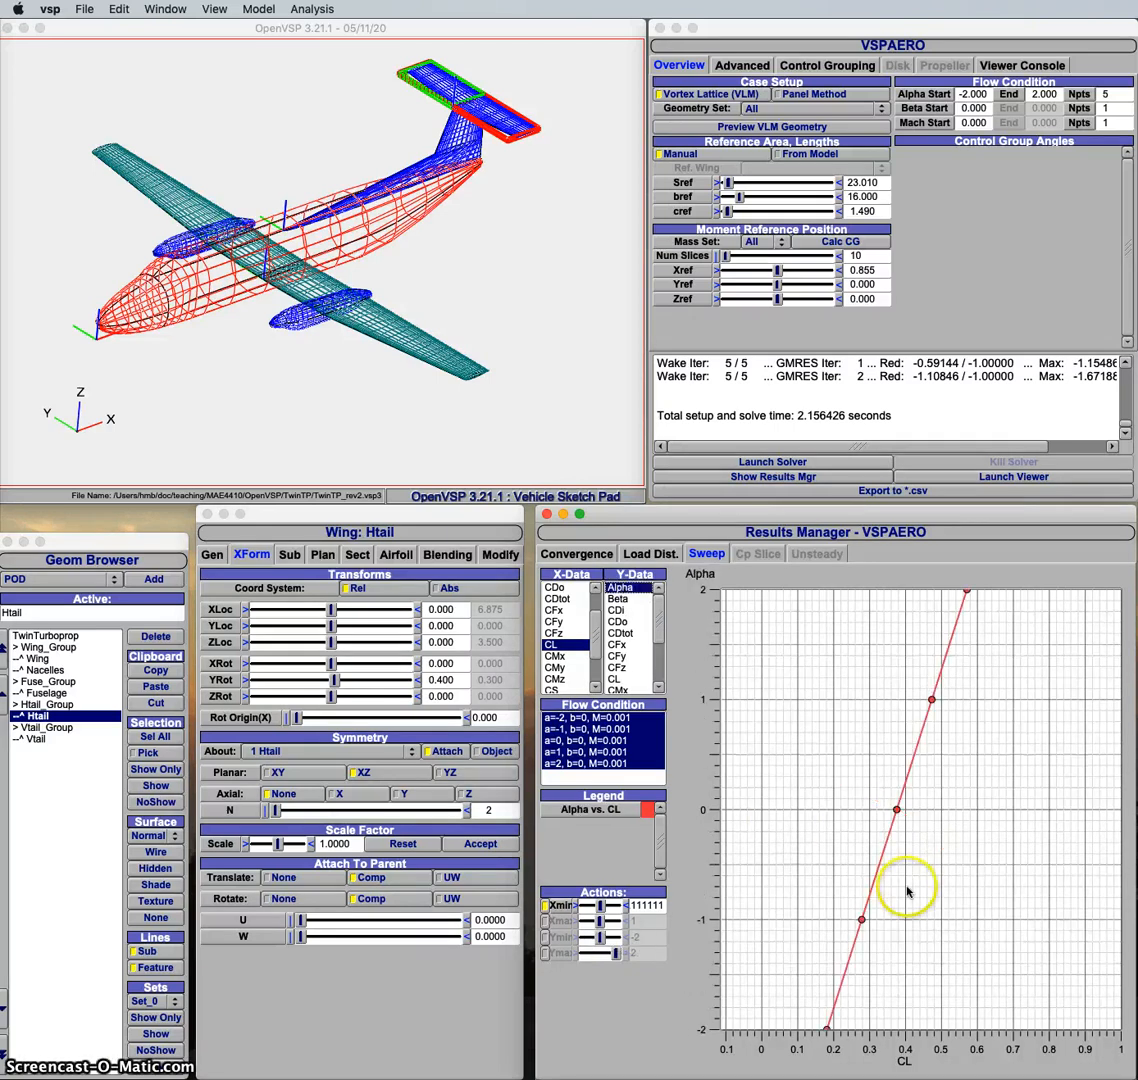